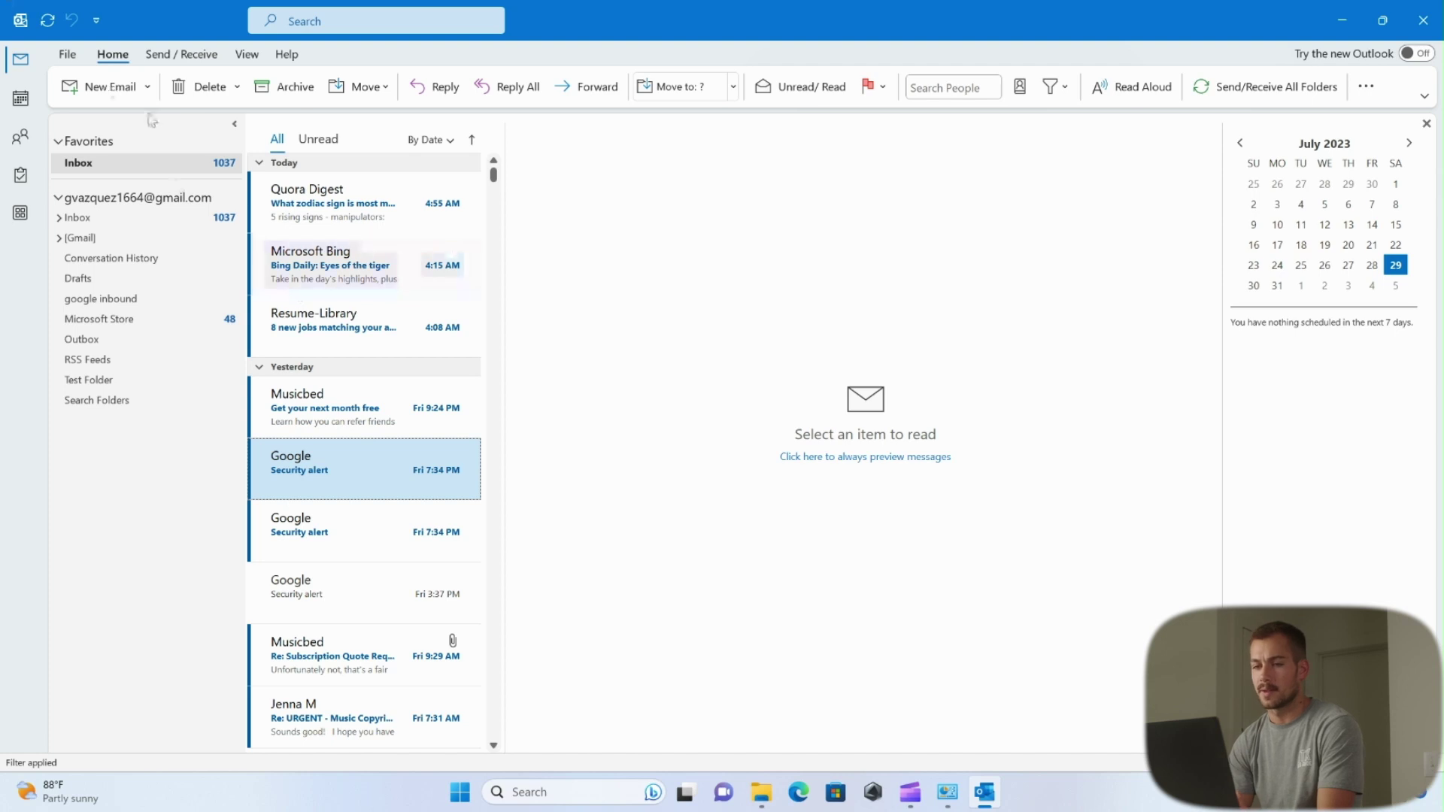
# Step: Open Rules and Alerts and start a new rule from the 'Move messages from someone to a folder' template
pyautogui.click(69, 57)
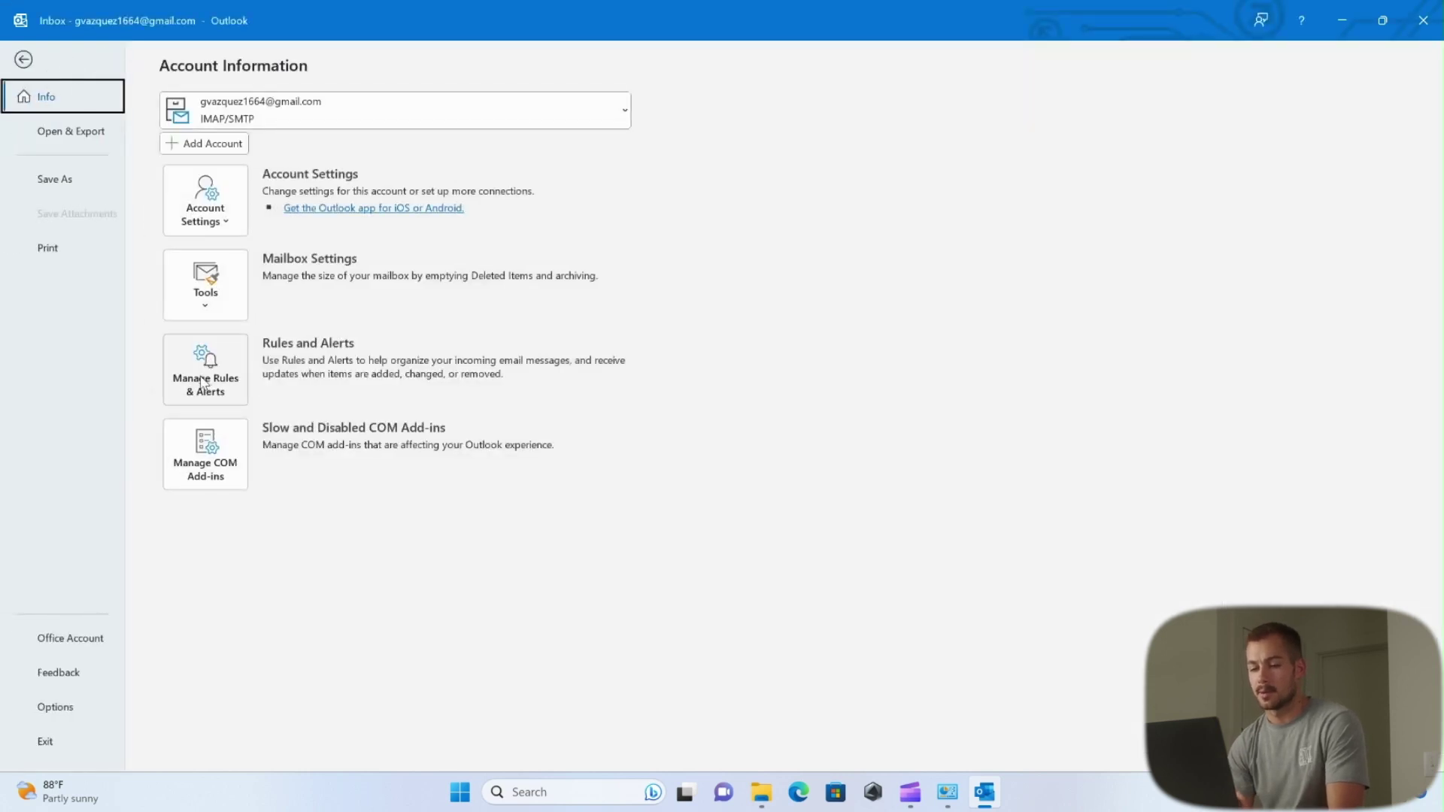
pyautogui.click(219, 353)
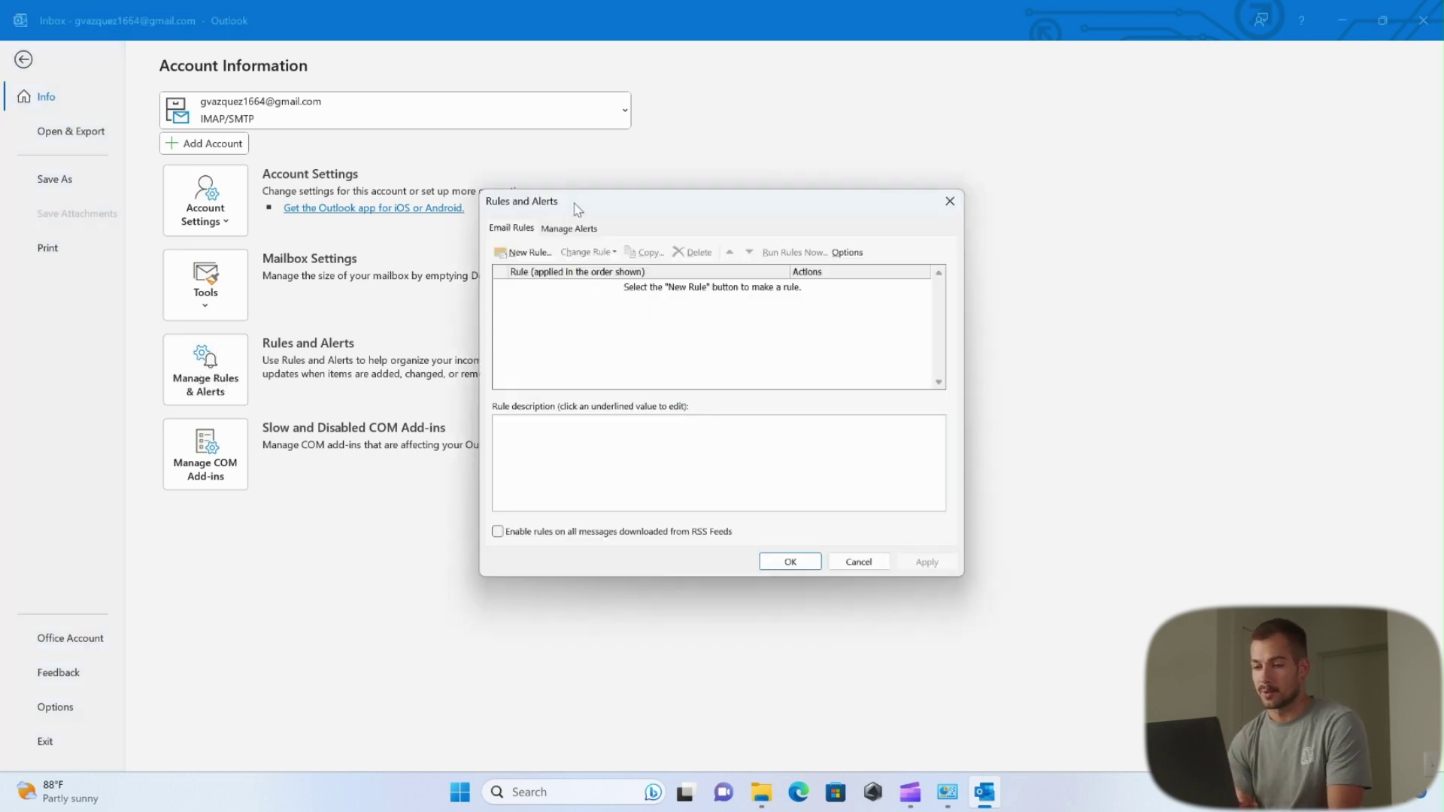
pyautogui.click(519, 261)
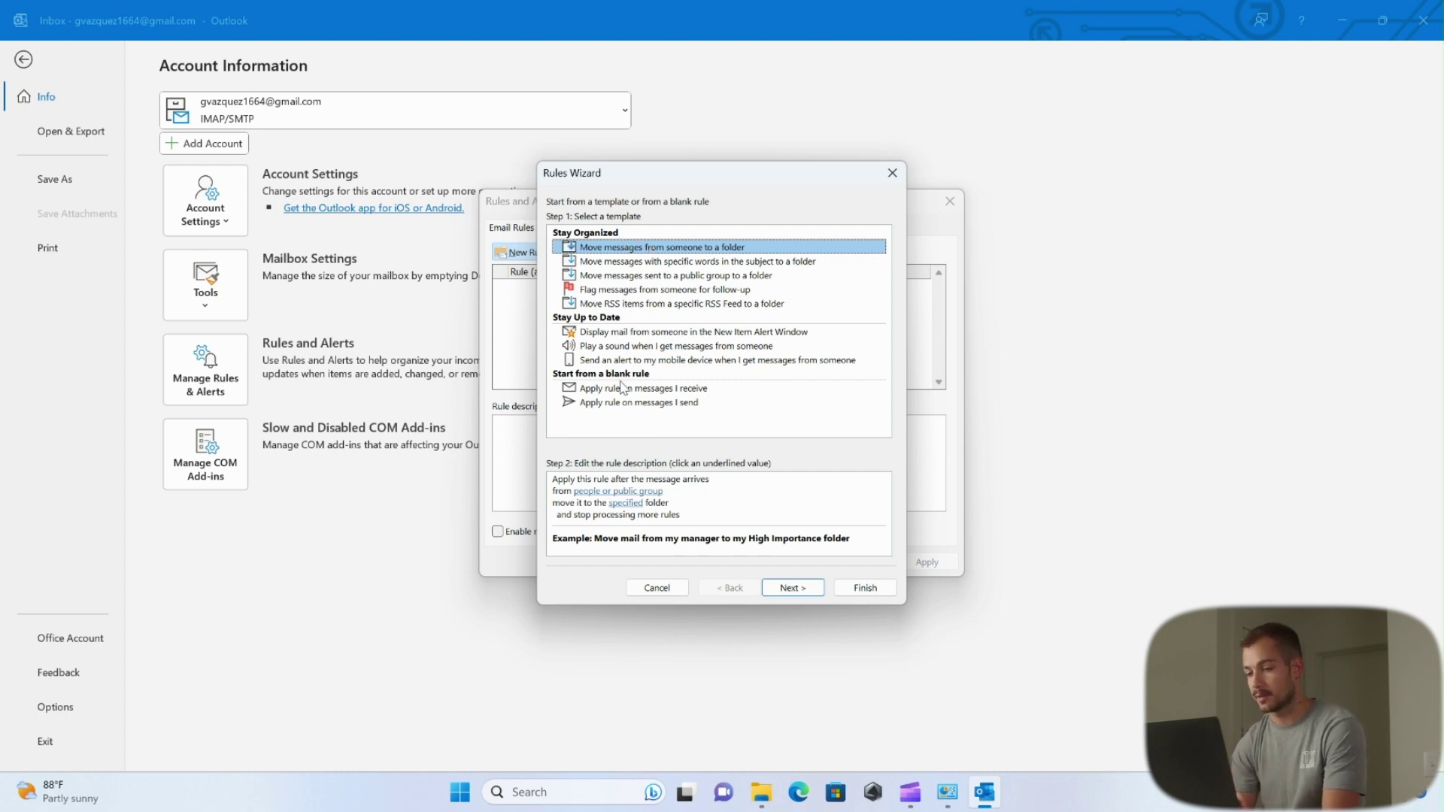
pyautogui.click(600, 492)
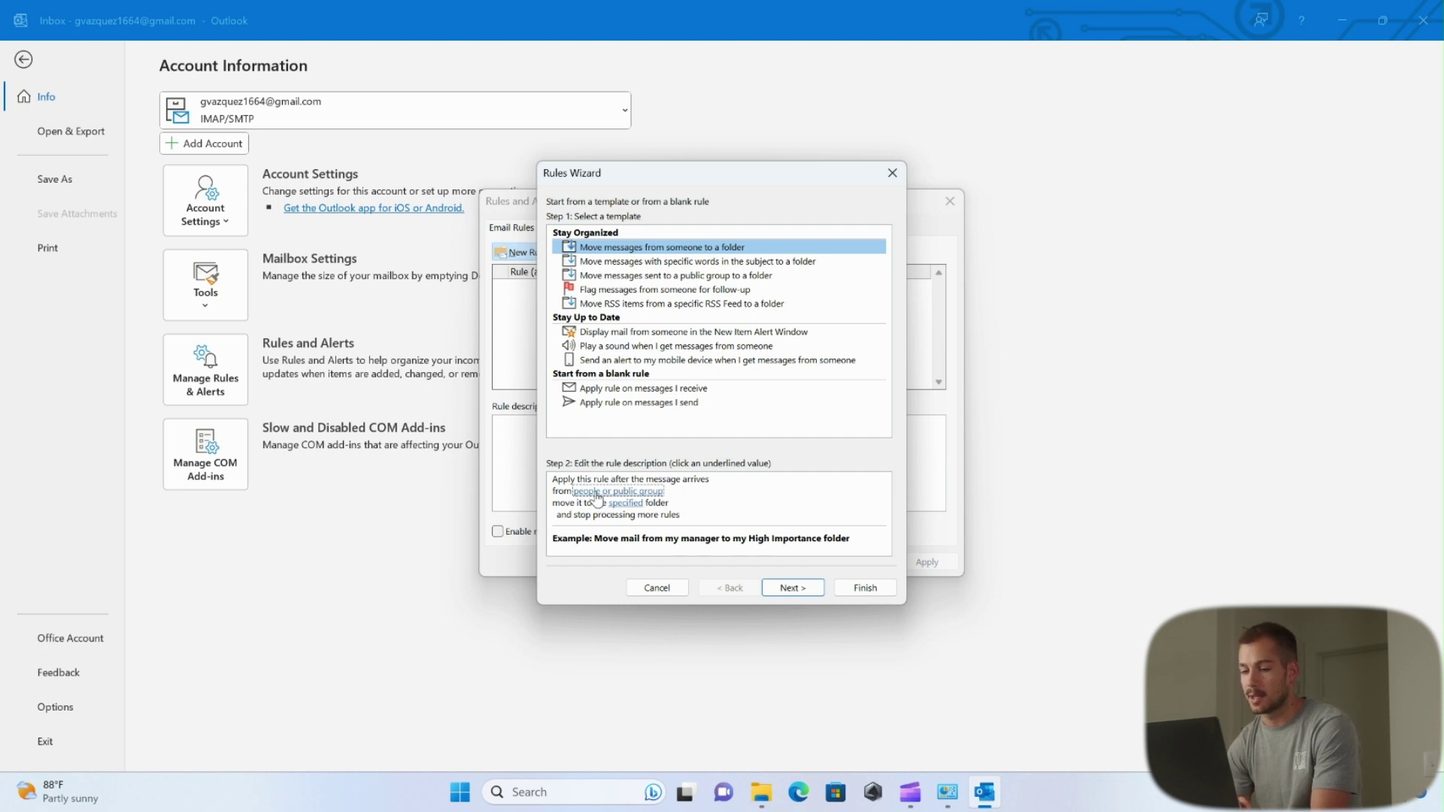
# Step: Set the rule's From condition to the two indigosoftware.com sender addresses, separated by a semicolon
pyautogui.click(600, 495)
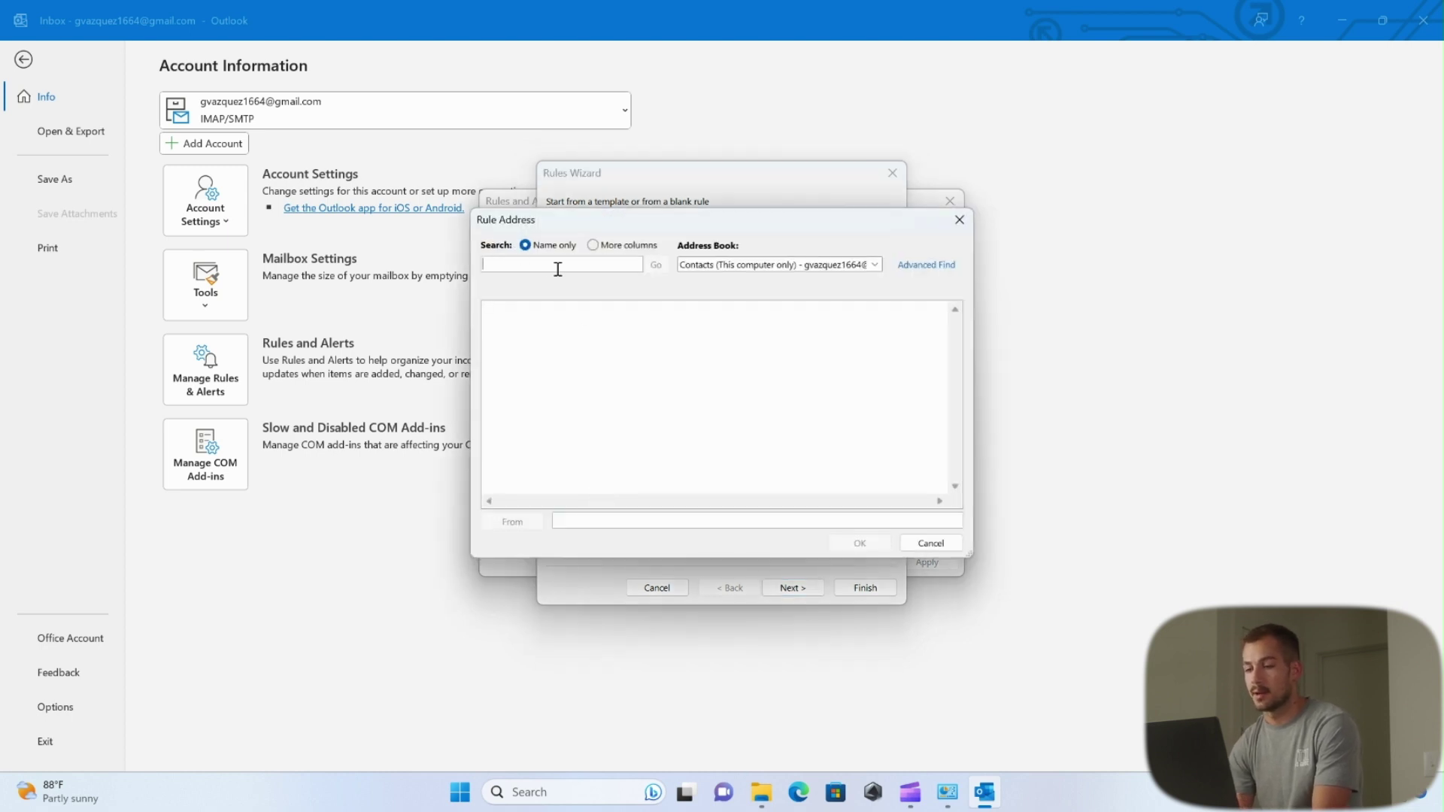
pyautogui.click(606, 520)
pyautogui.hotkey('ctrl', 'v')
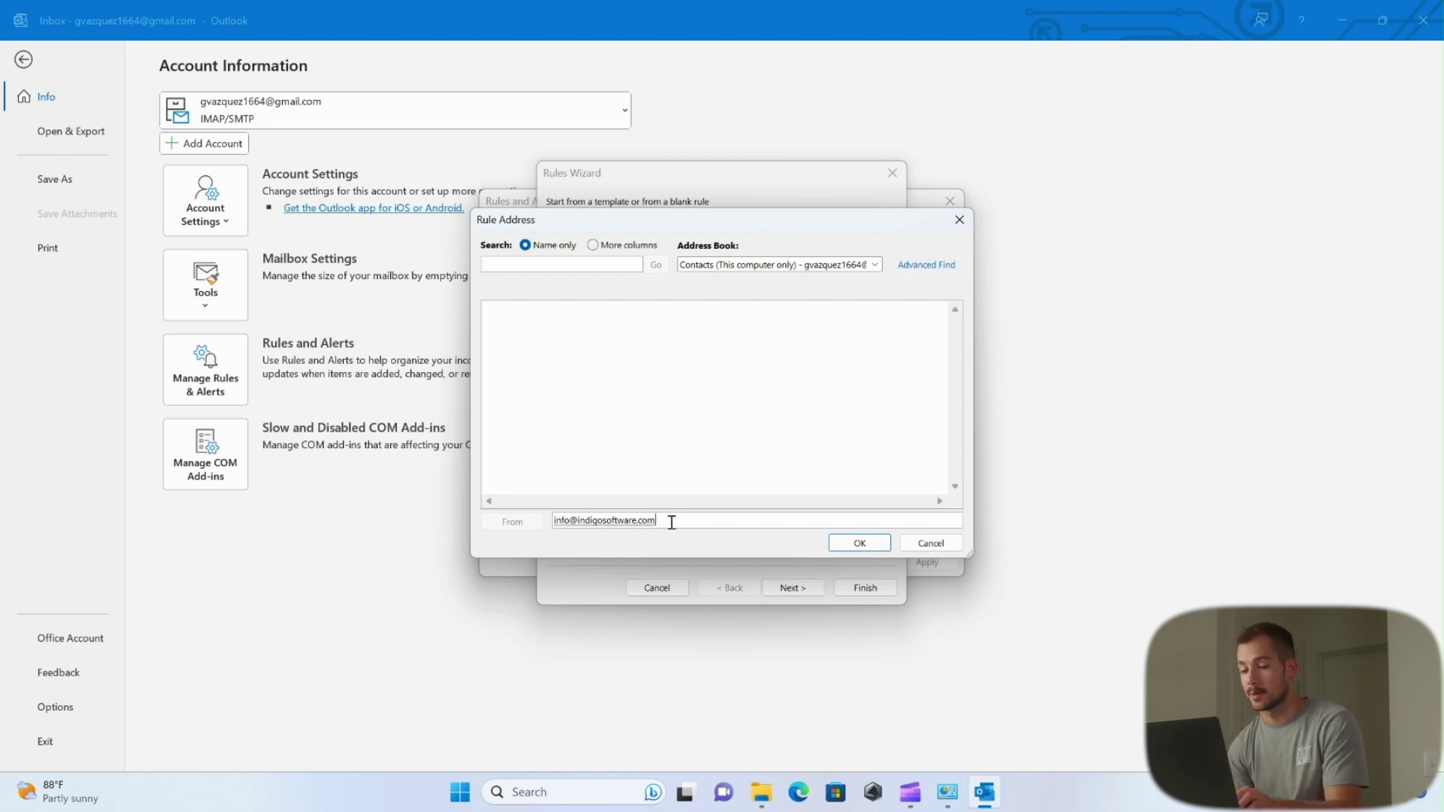
pyautogui.write(';')
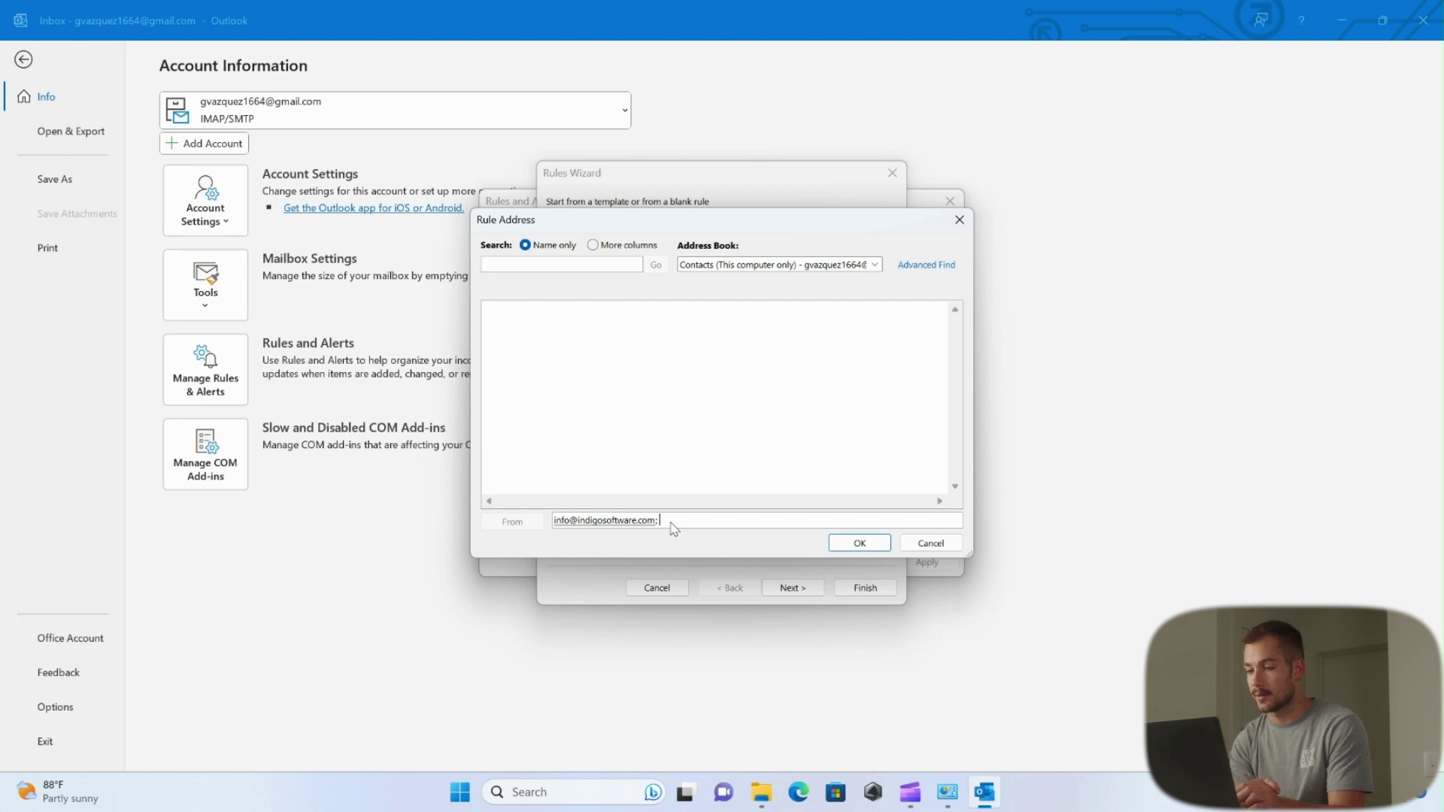
pyautogui.hotkey('ctrl', 'v')
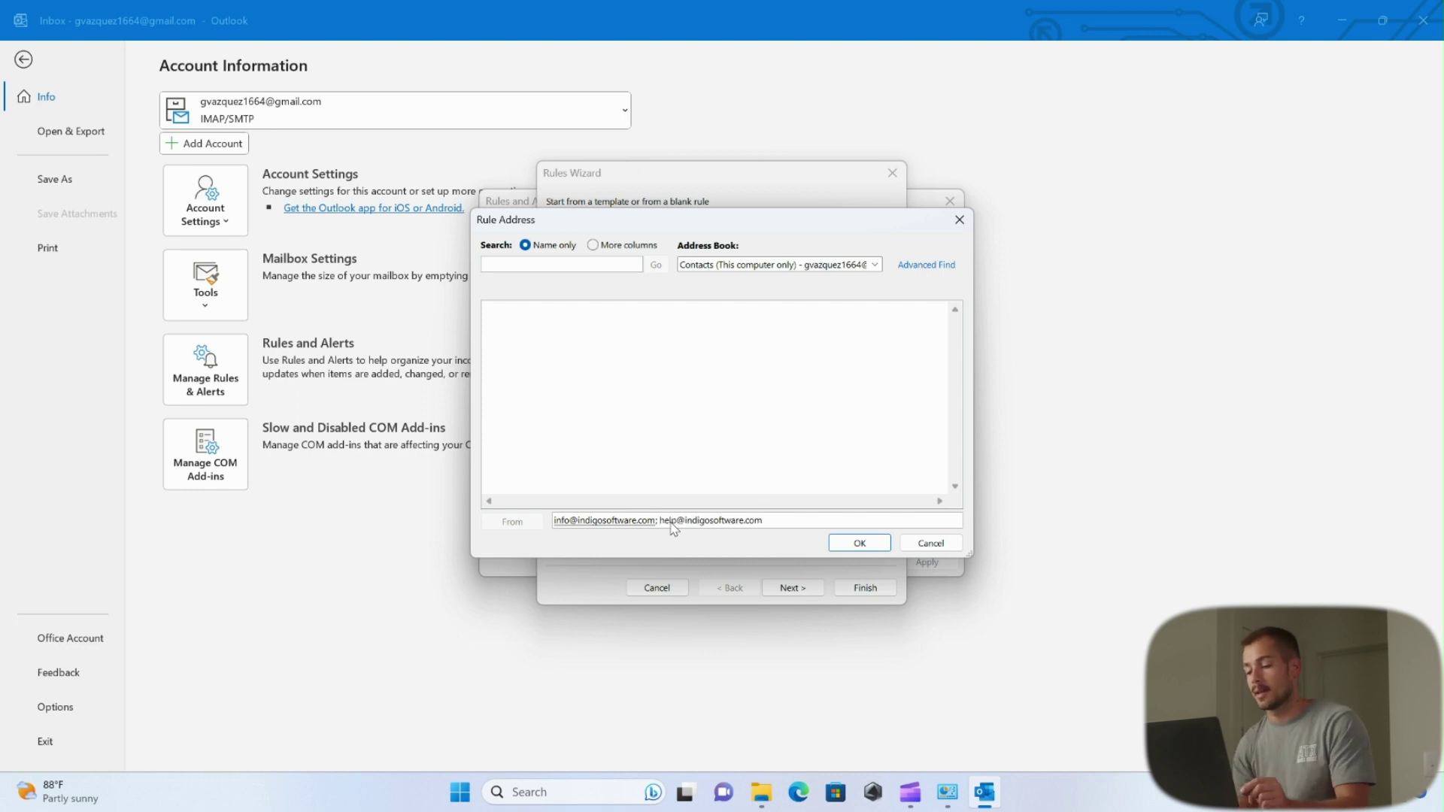
pyautogui.press('Return')
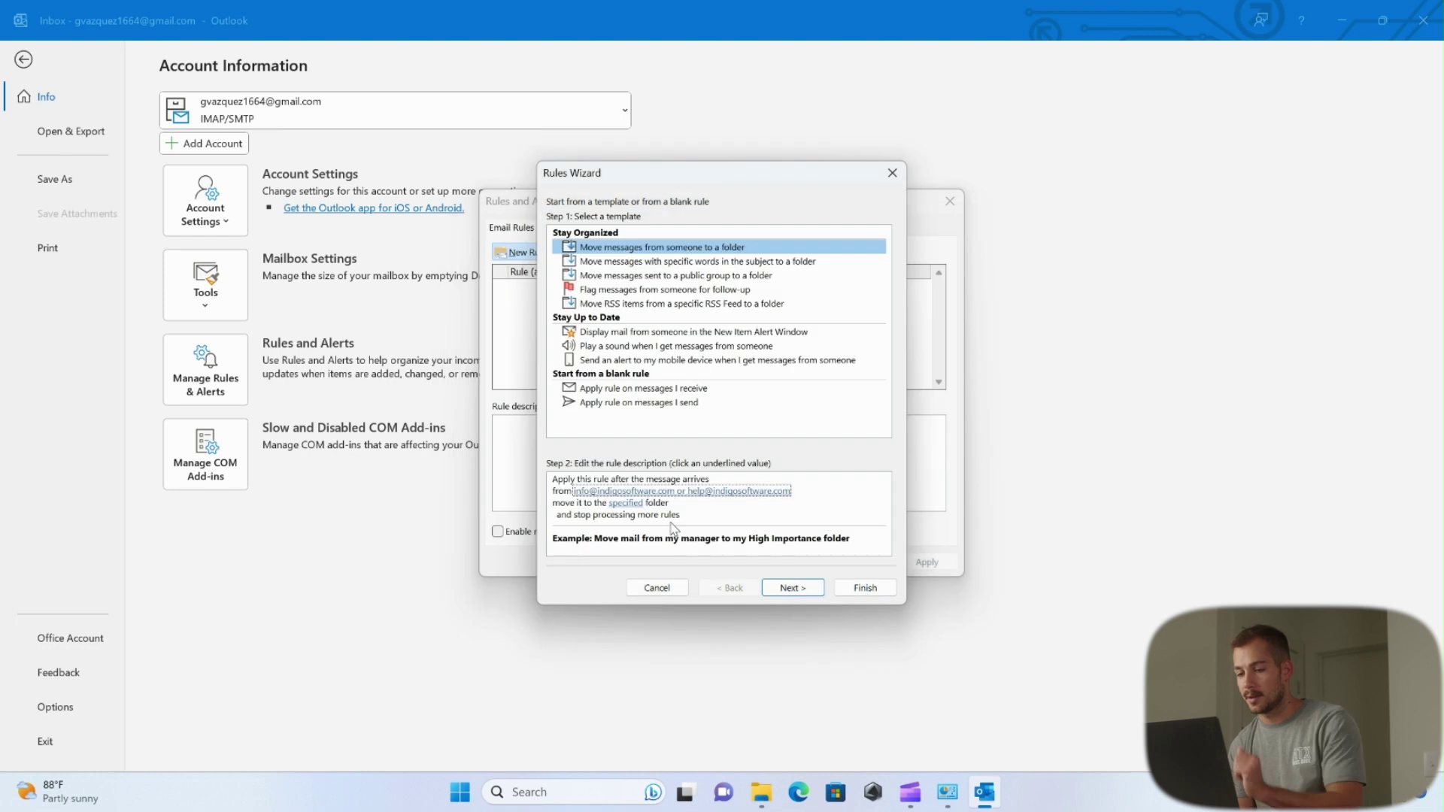
# Step: Create an 'Indigo Software' folder under Inbox and make it the rule's destination folder
pyautogui.click(623, 503)
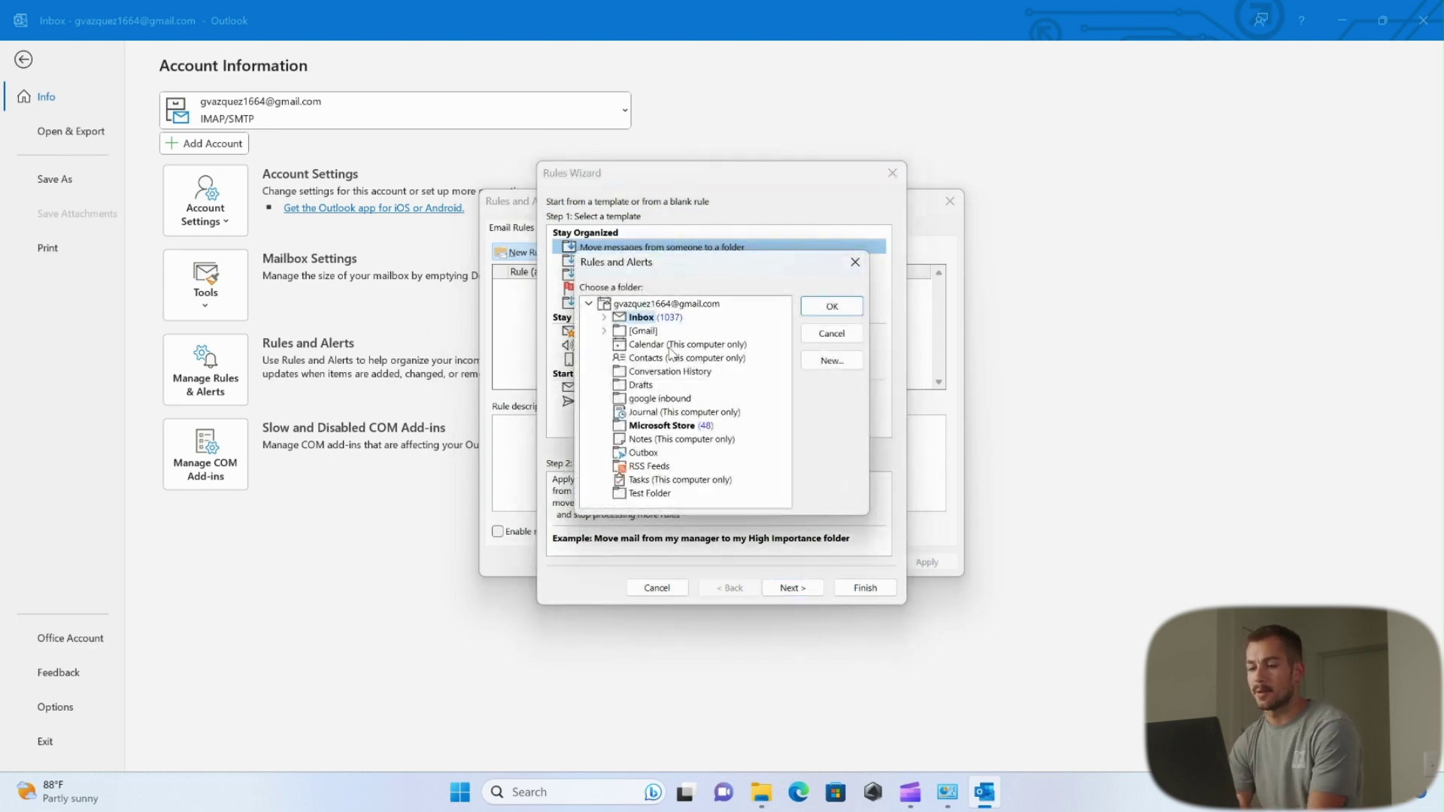
pyautogui.click(831, 361)
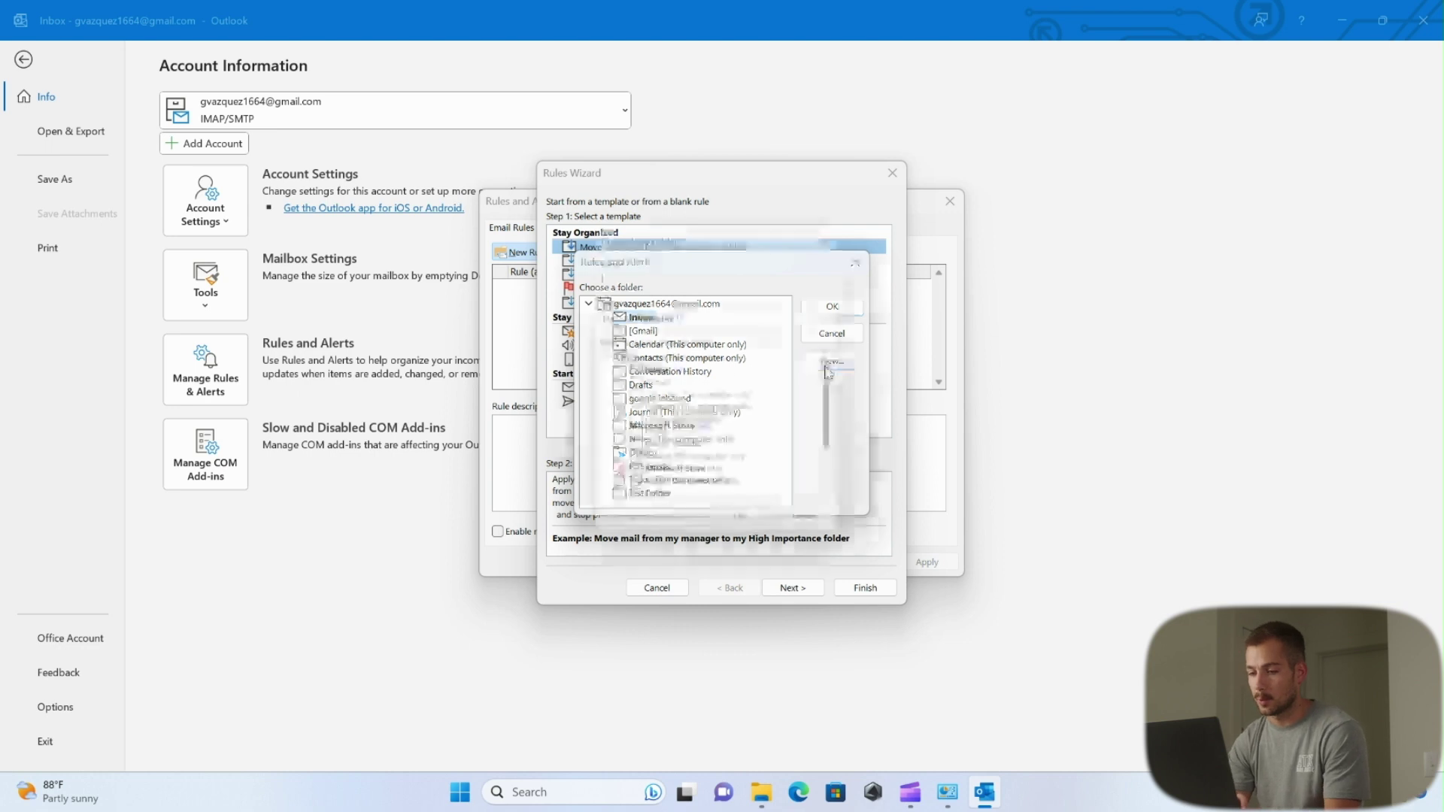
pyautogui.write('Indigo')
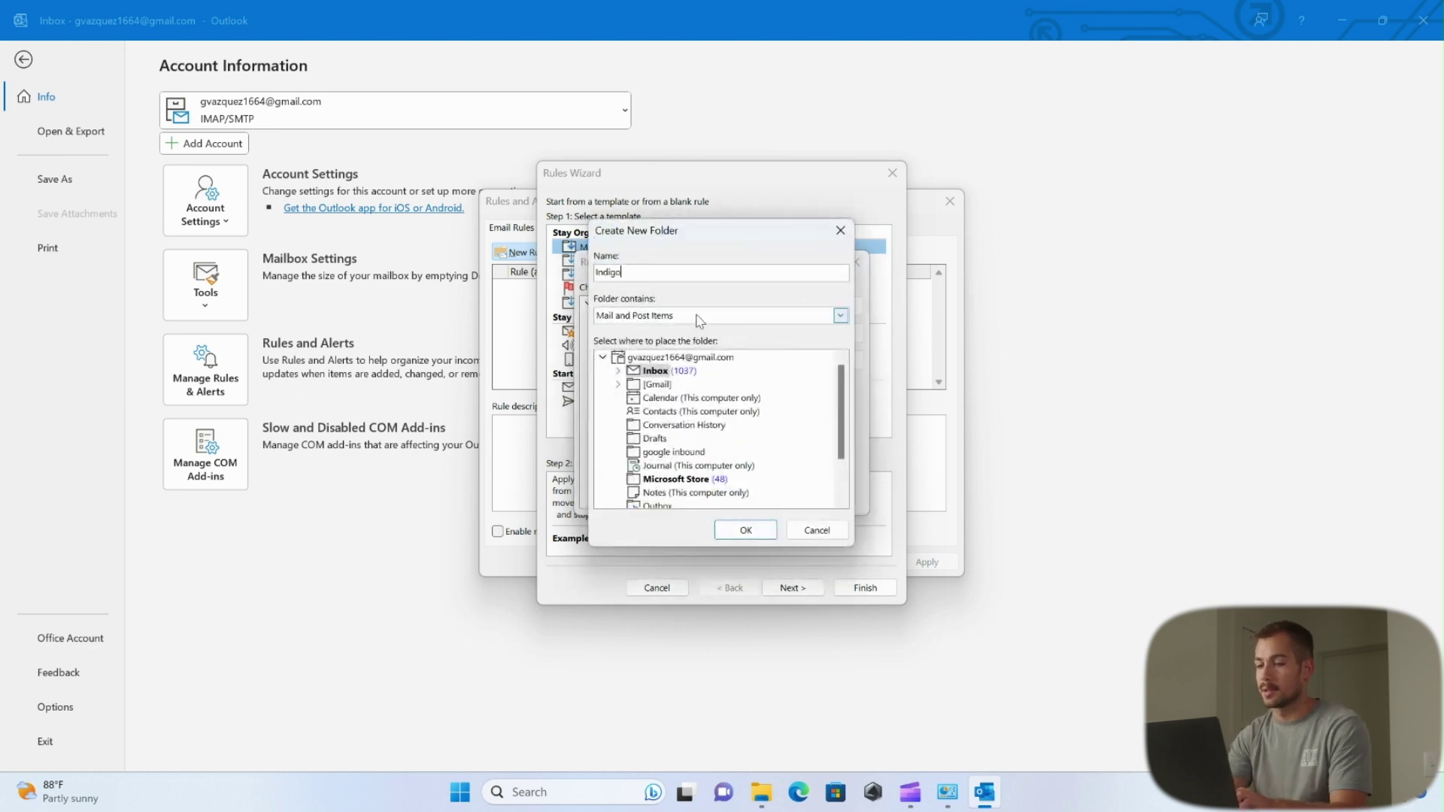
pyautogui.write(' Software')
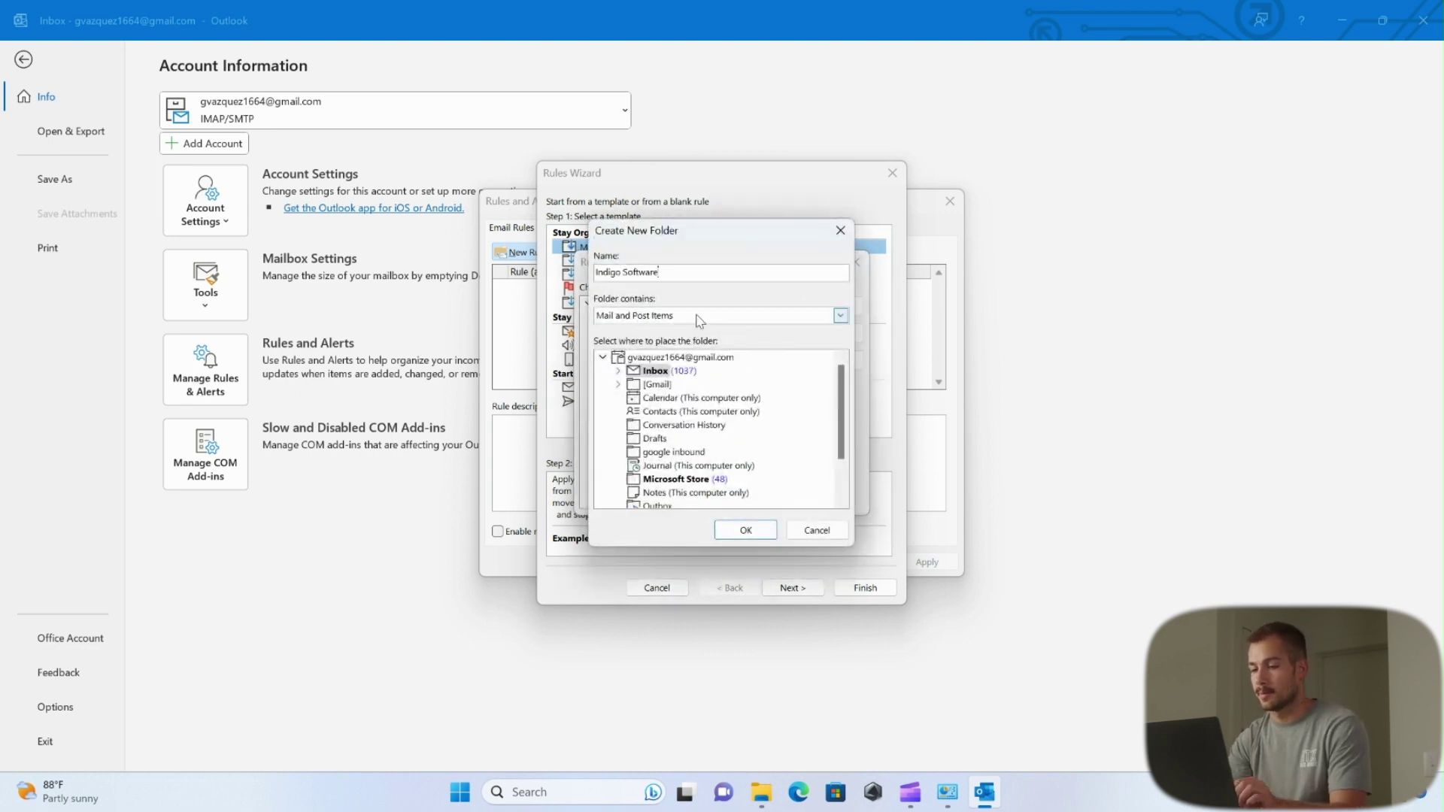
pyautogui.scroll(-1, 699, 322)
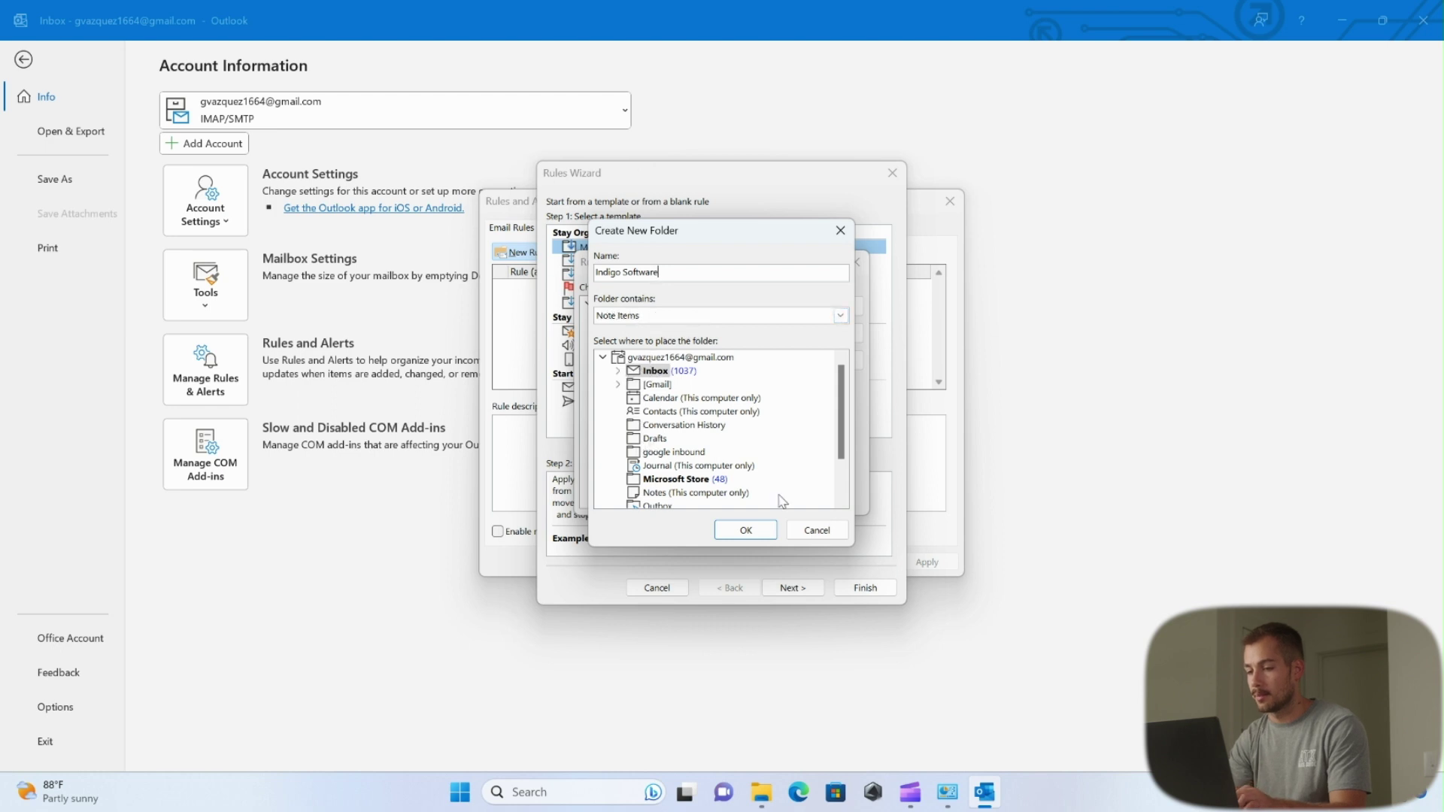
pyautogui.click(745, 529)
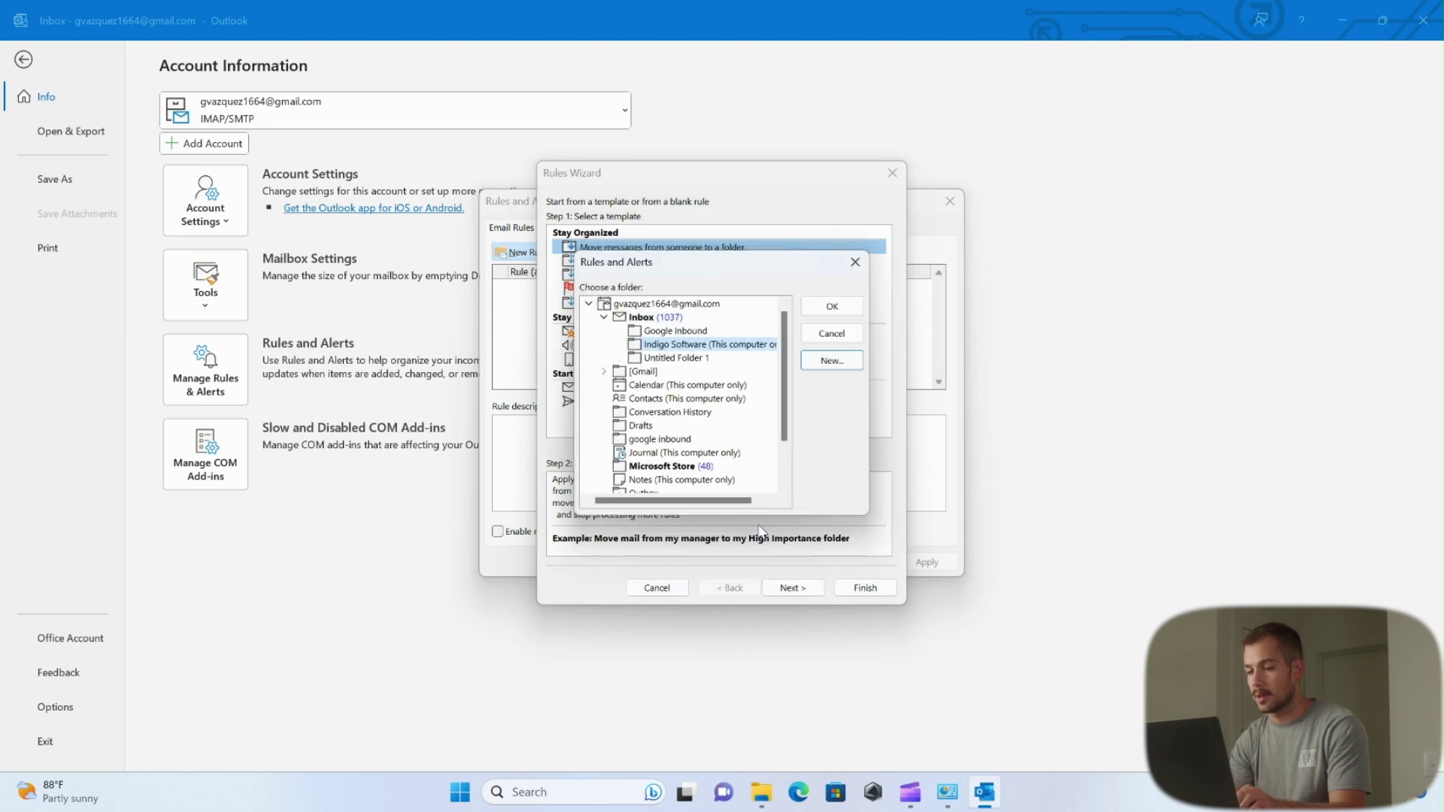
pyautogui.click(710, 345)
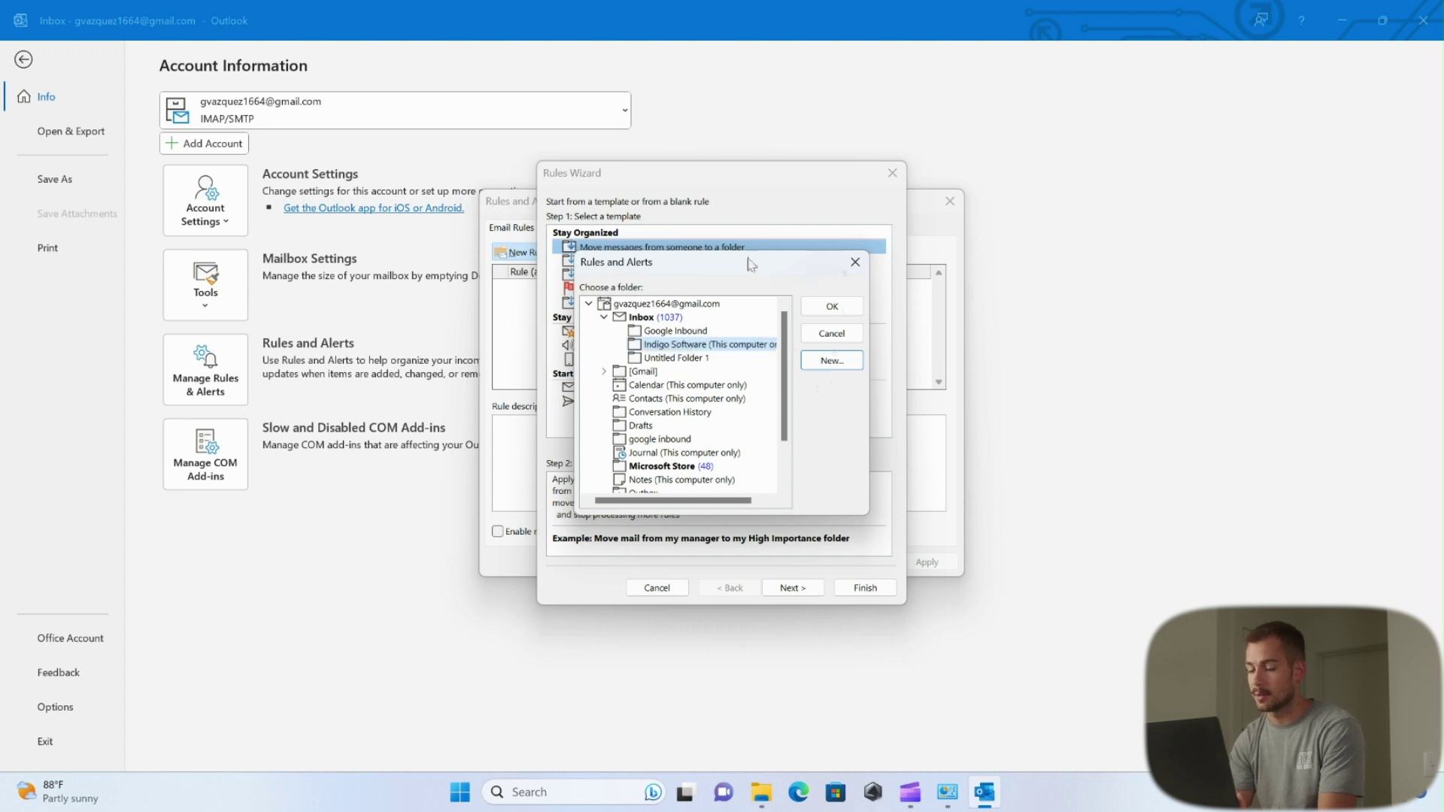
pyautogui.click(830, 312)
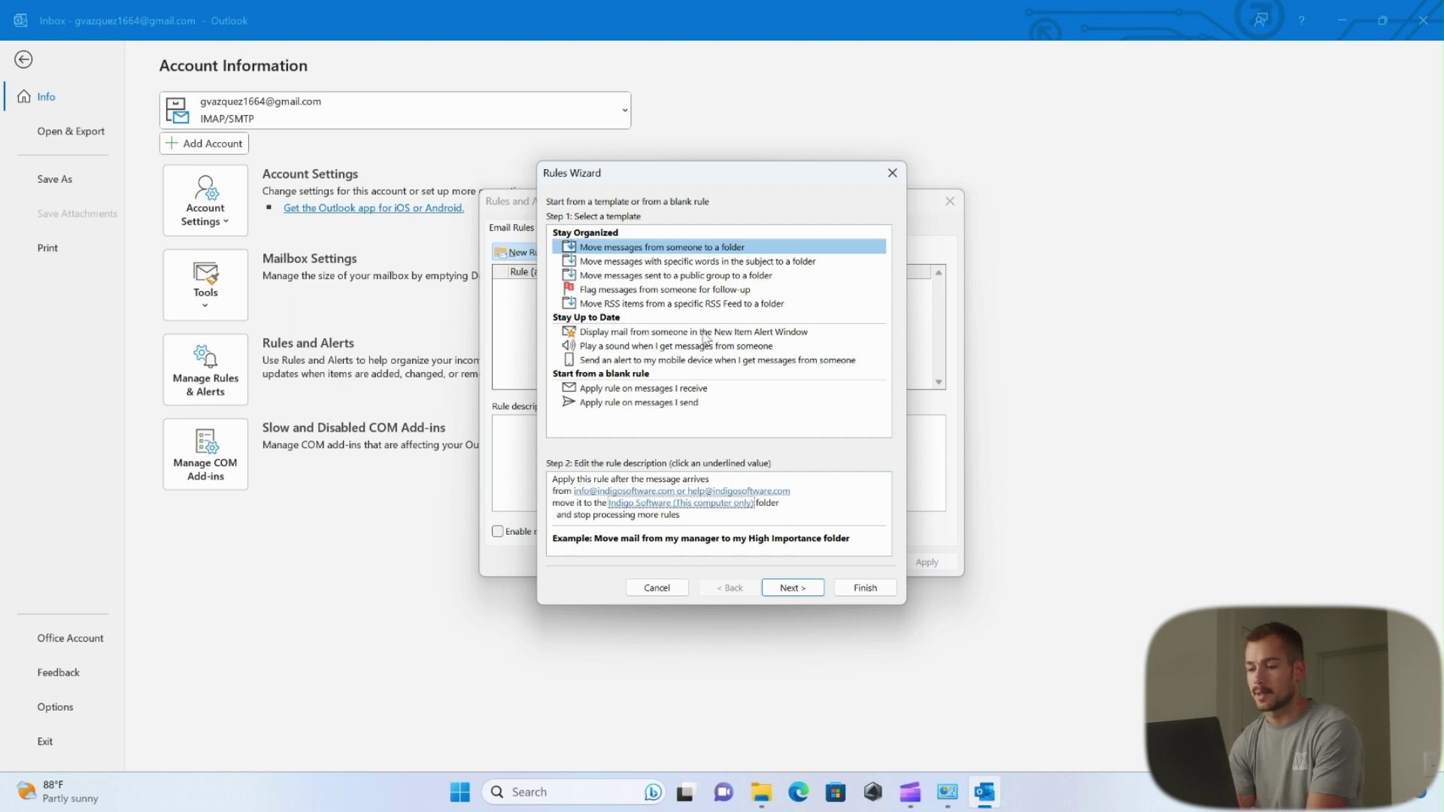
# Step: Review the conditions and finish saving the Indigo Software sender rule
pyautogui.click(715, 418)
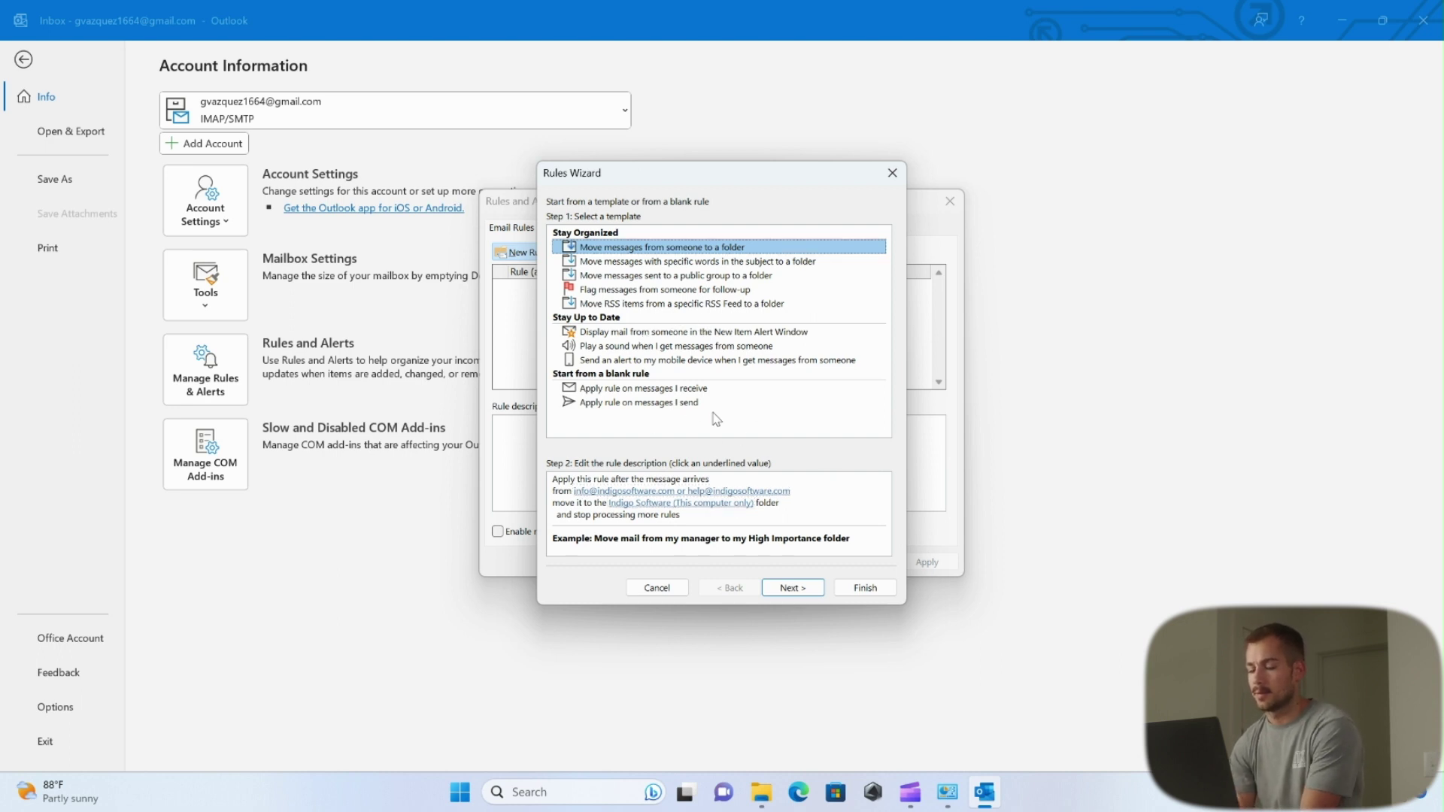
pyautogui.click(795, 587)
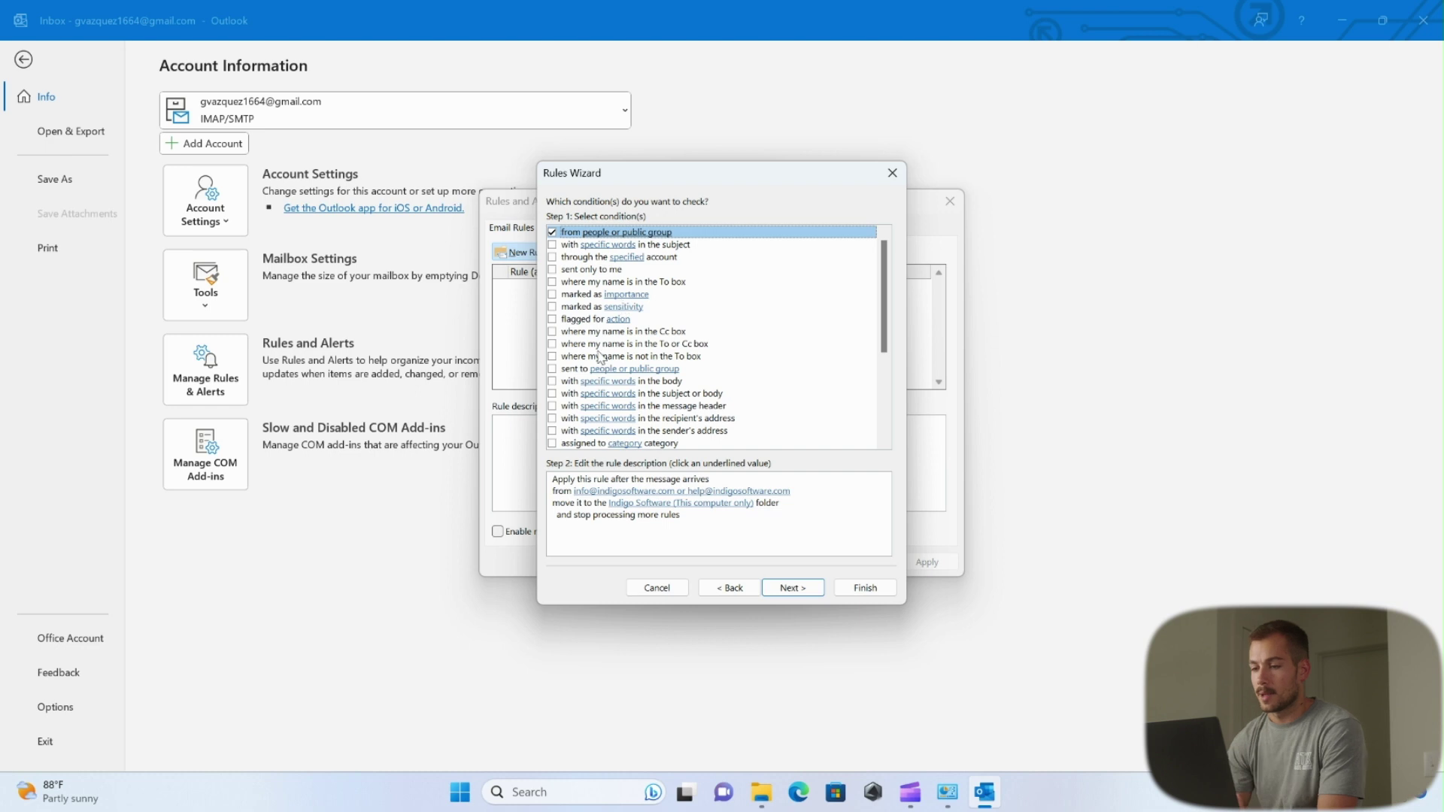
pyautogui.scroll(-5, 616, 388)
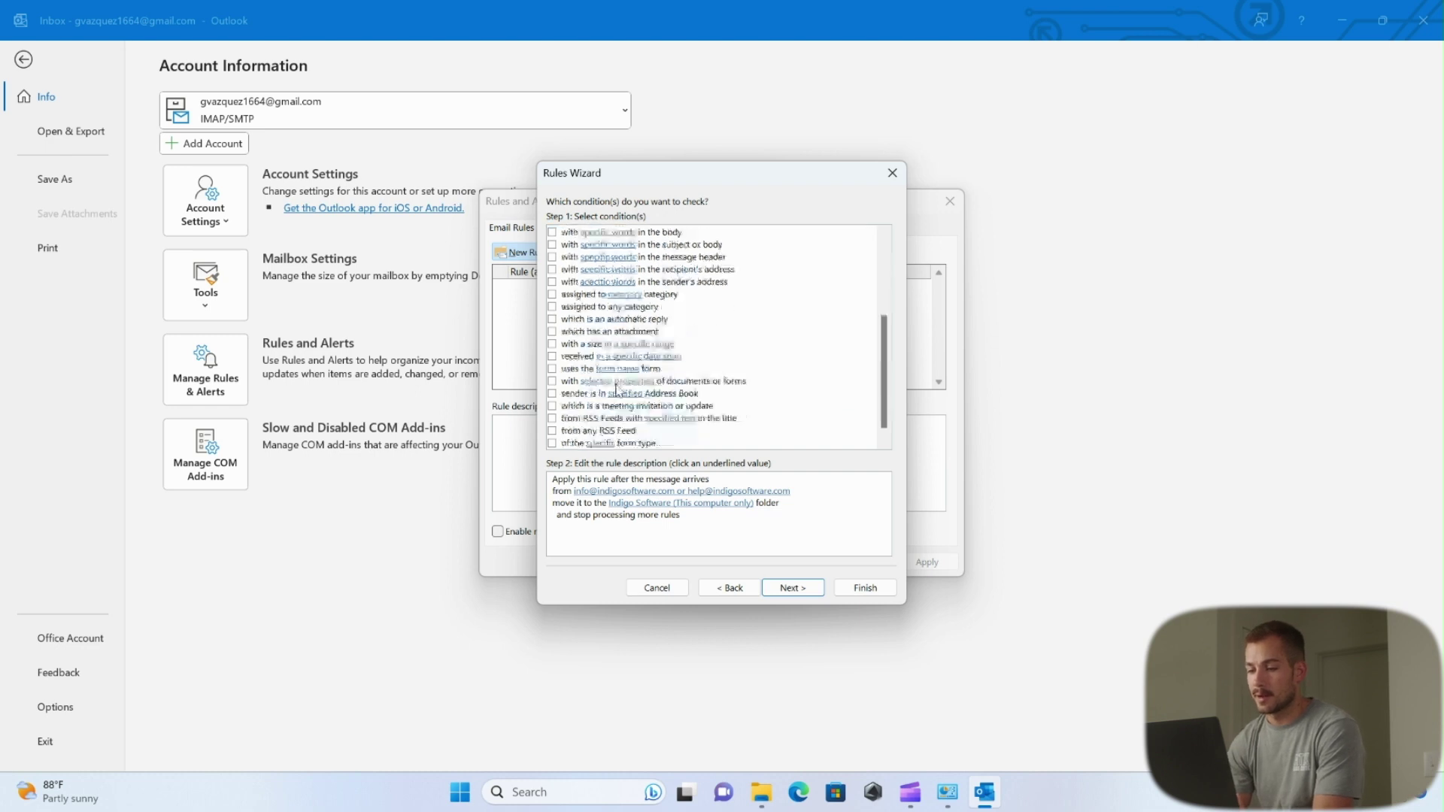
pyautogui.scroll(5, 617, 389)
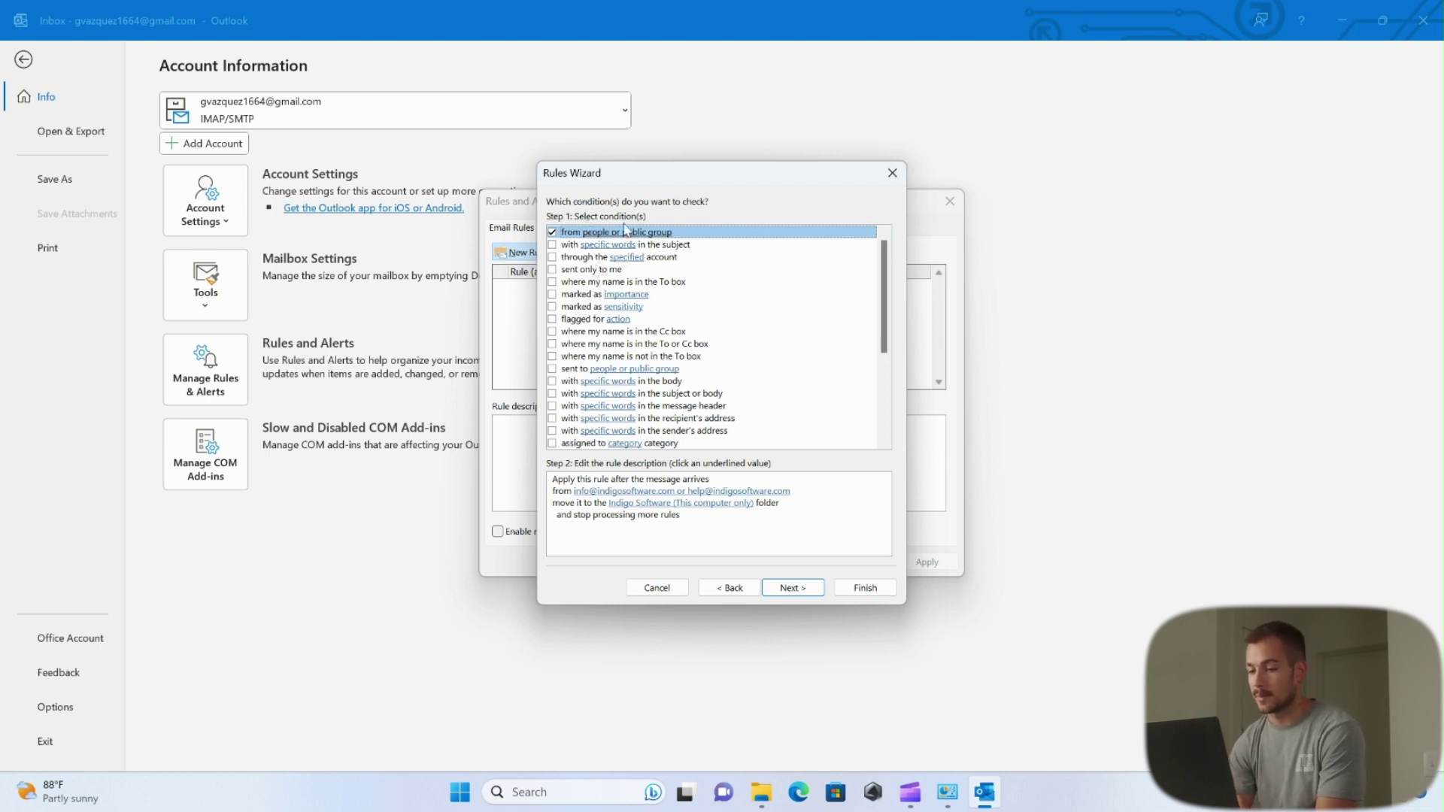
pyautogui.click(857, 588)
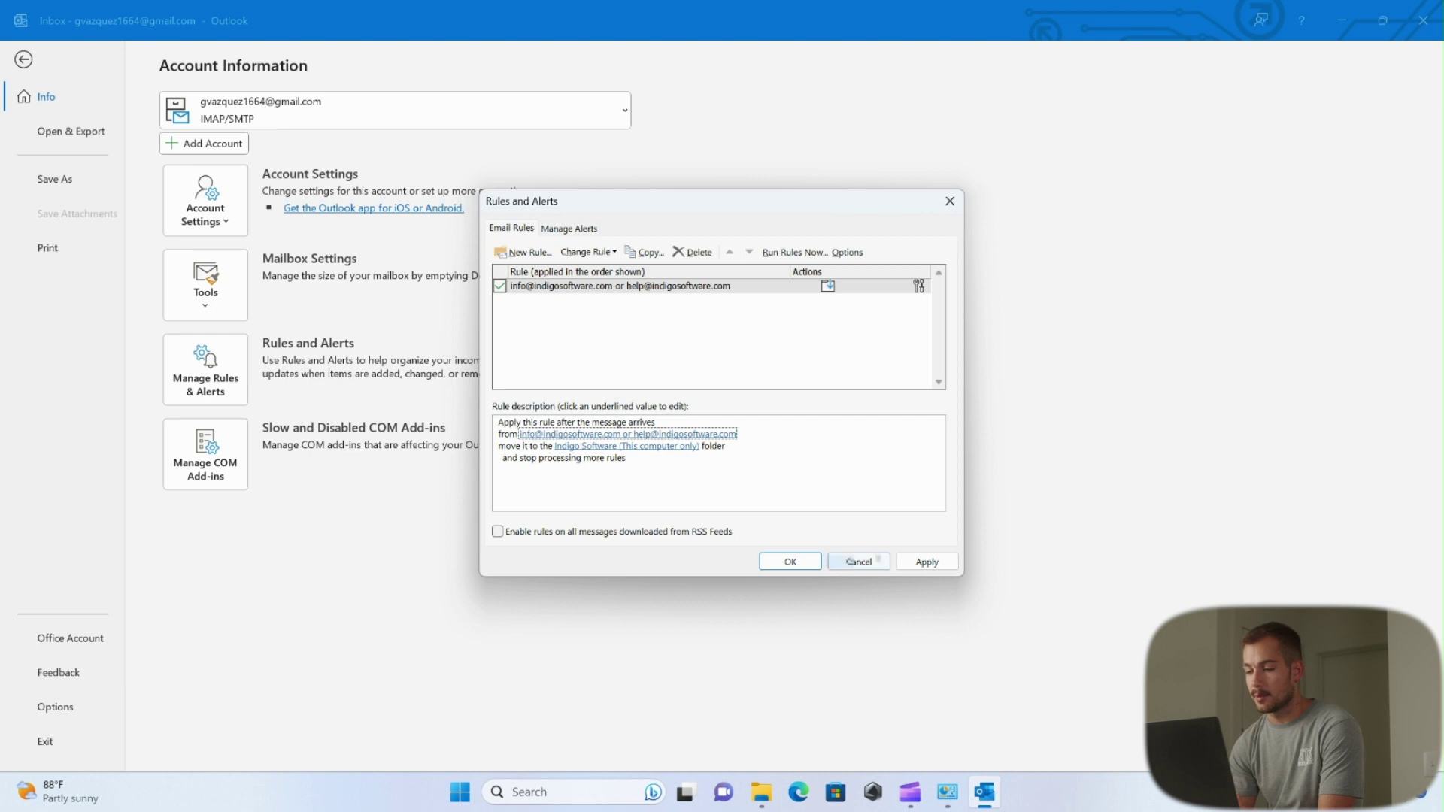
# Step: Start a second rule from the 'Move messages with specific words in the subject to a folder' template
pyautogui.click(529, 252)
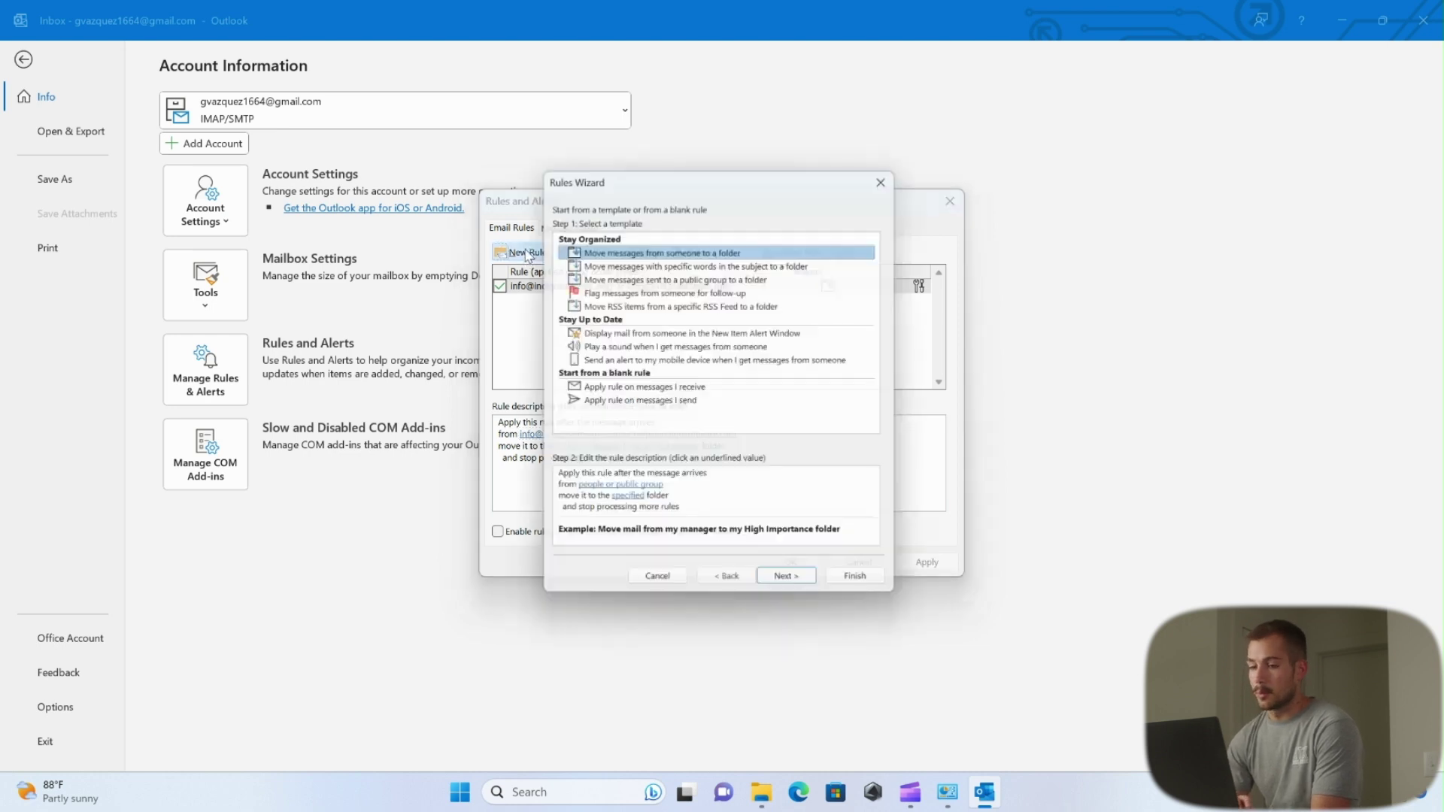
pyautogui.click(618, 263)
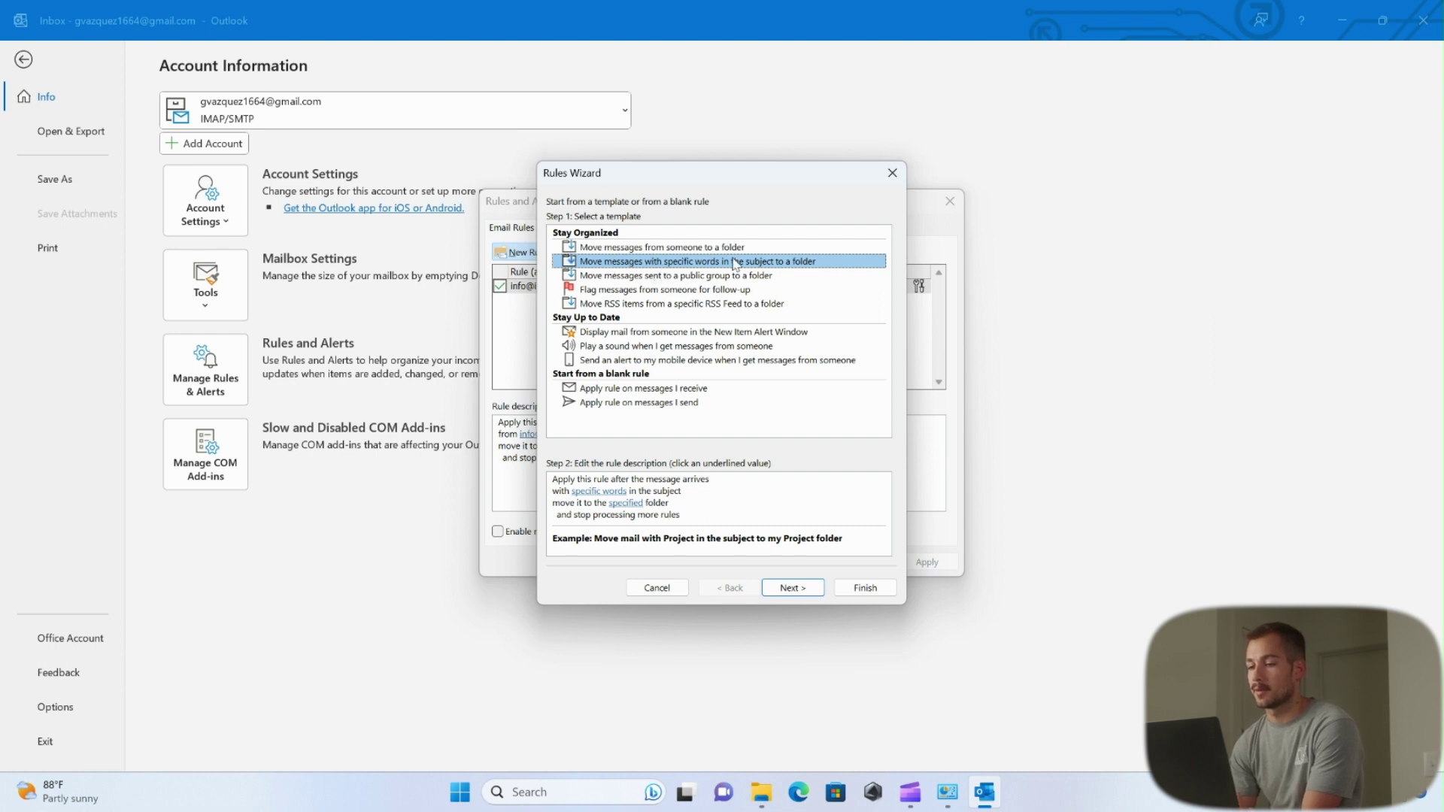
pyautogui.click(607, 491)
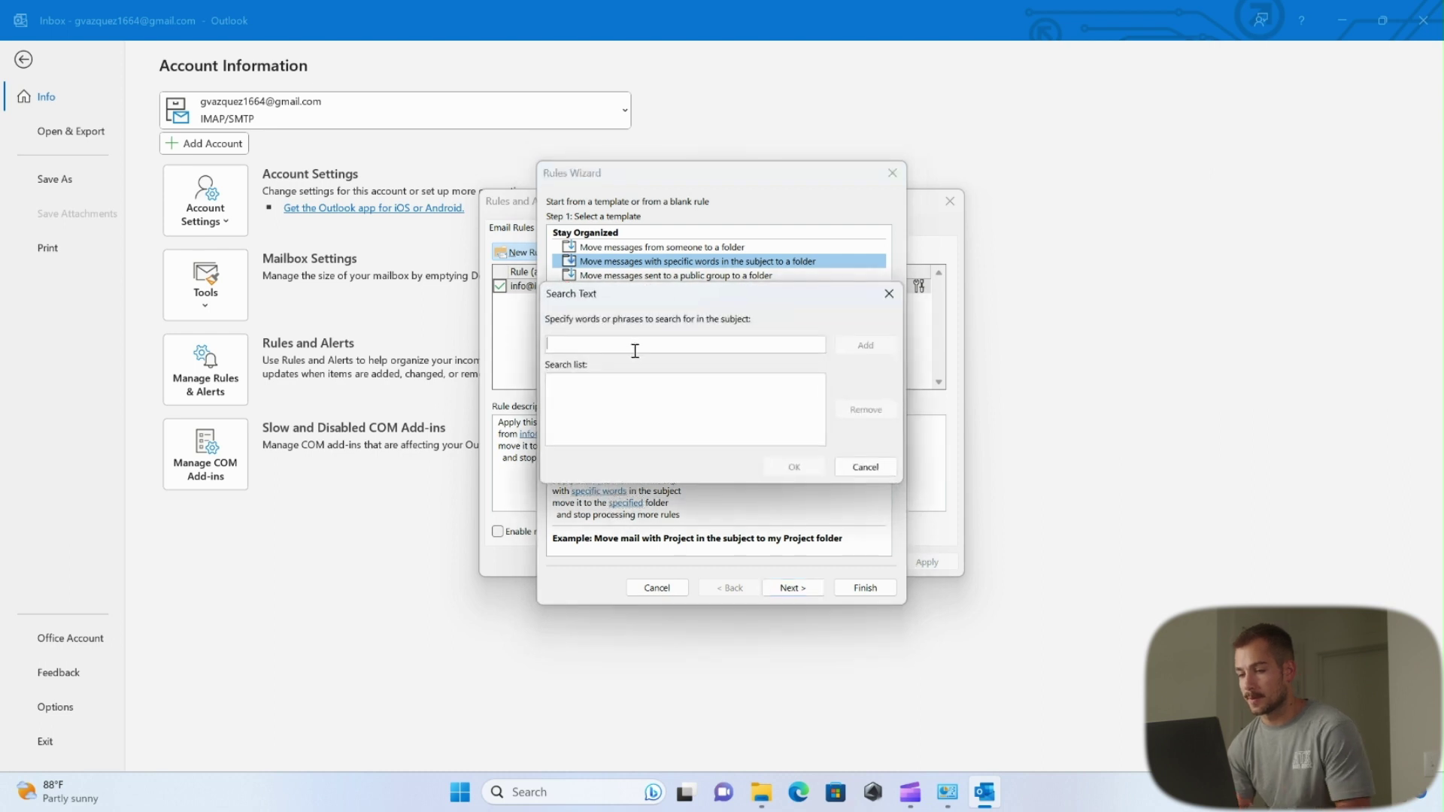
# Step: Add 'music', 'bed', 'musicbed' and 'music license' as the rule's subject search words
pyautogui.write('music')
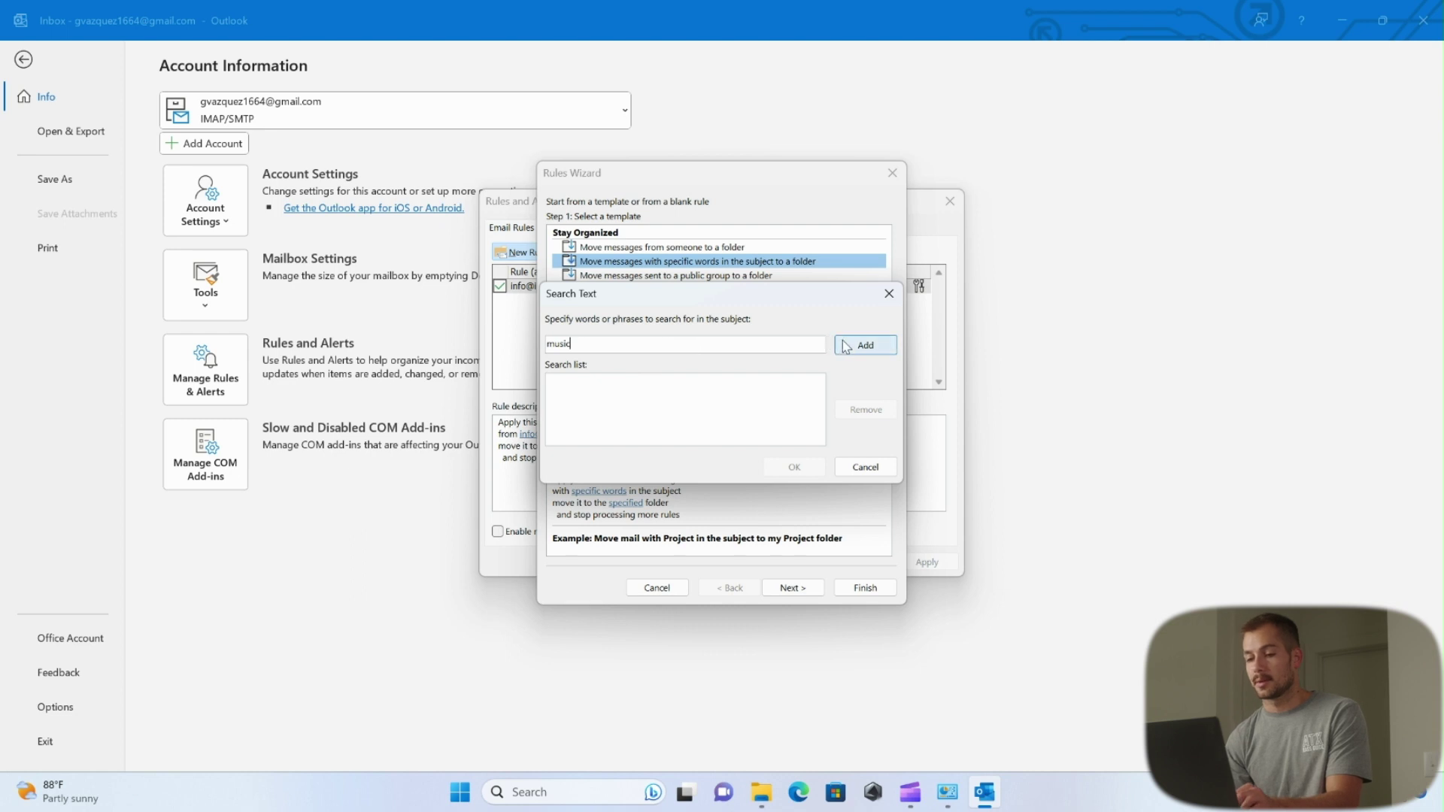
pyautogui.press('Return')
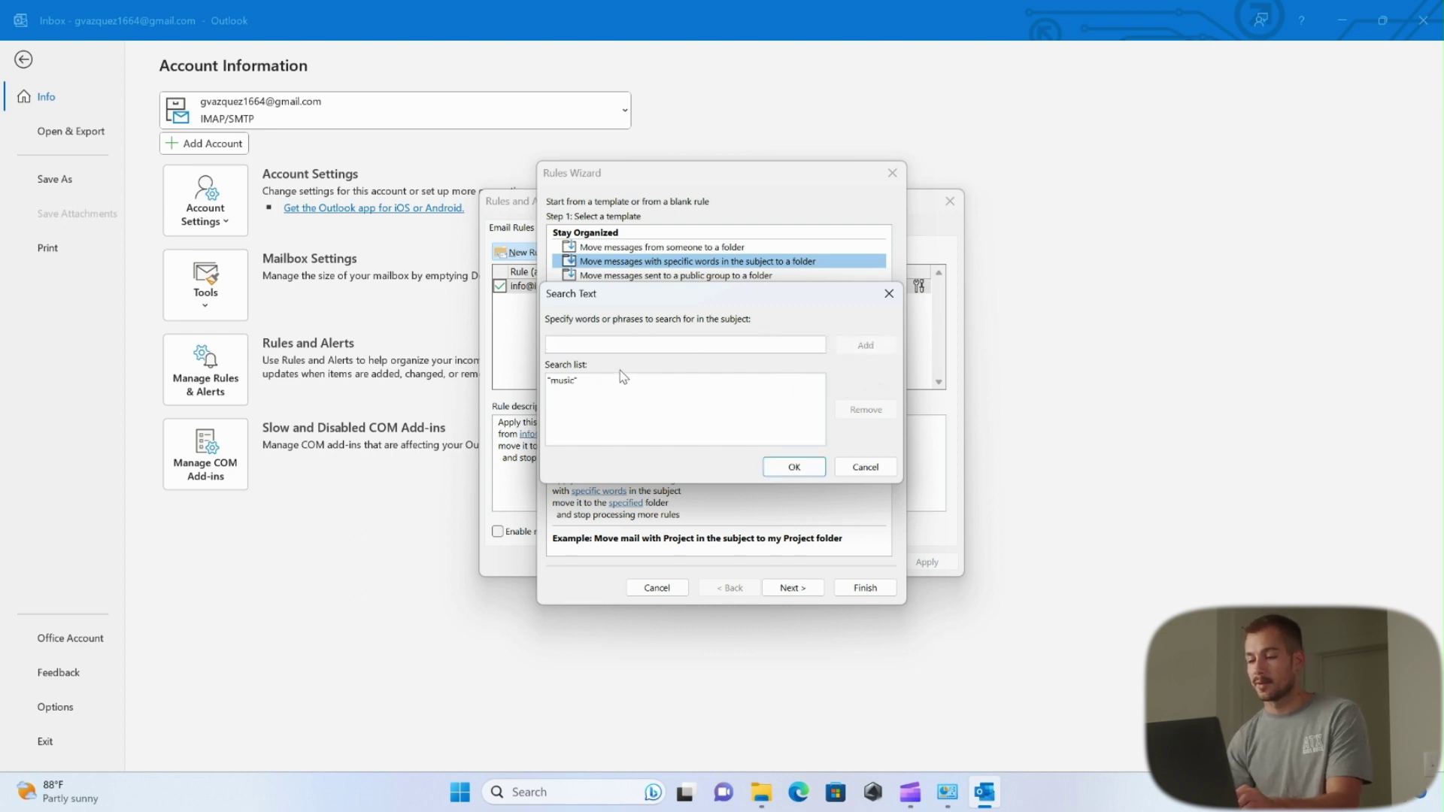
pyautogui.write('bed')
pyautogui.press('Return')
pyautogui.write('musicbed')
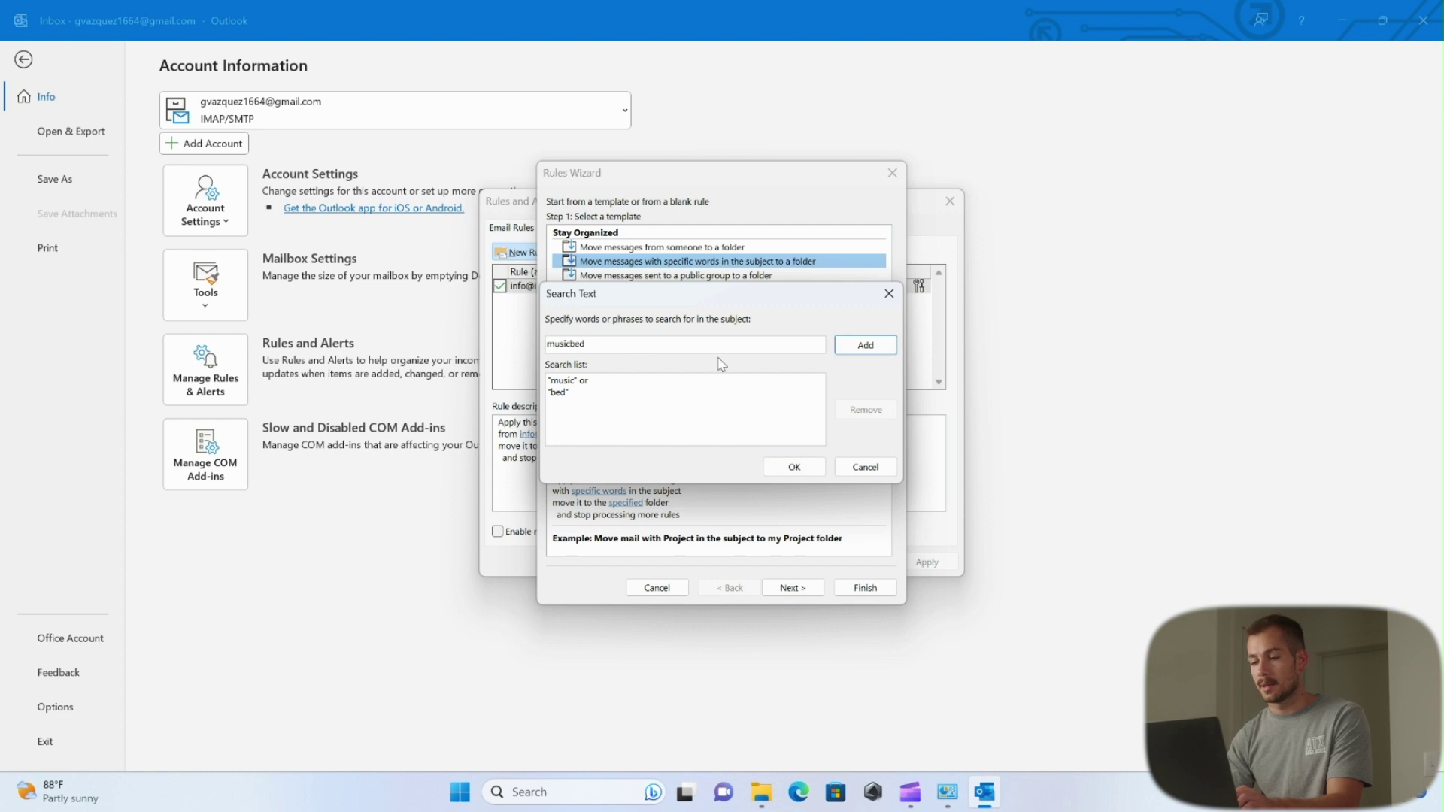
pyautogui.press('Return')
pyautogui.write('mus')
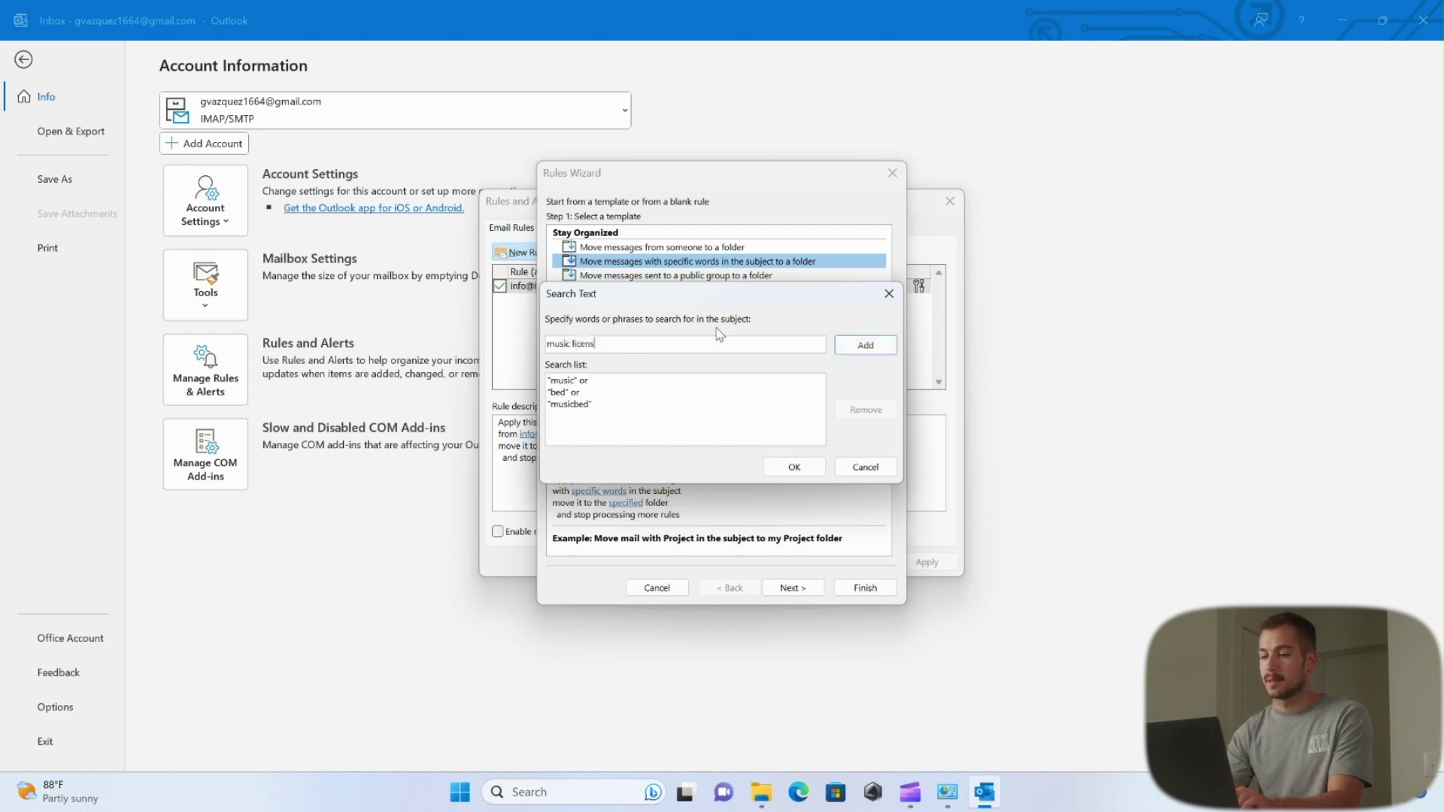
pyautogui.click(862, 348)
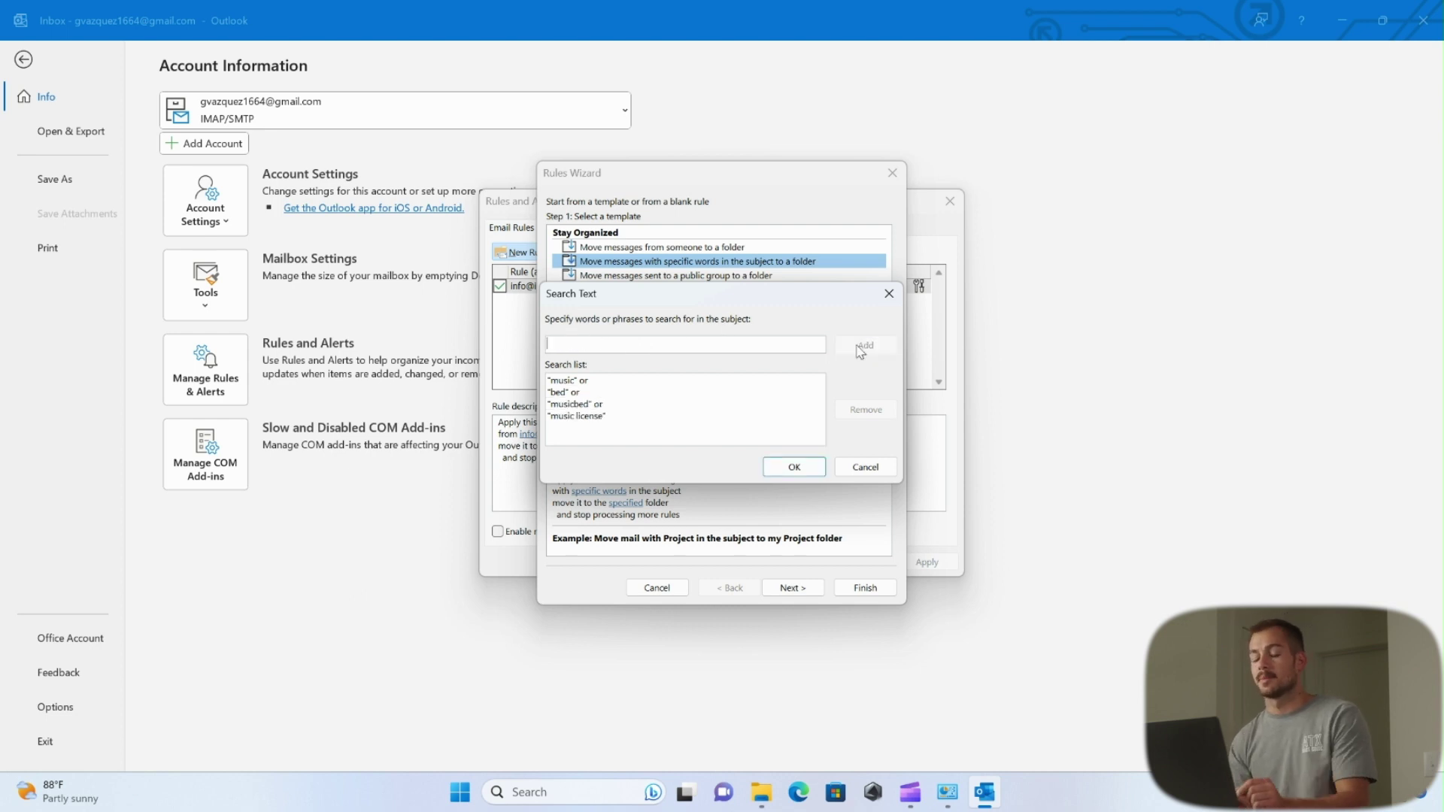
pyautogui.click(808, 470)
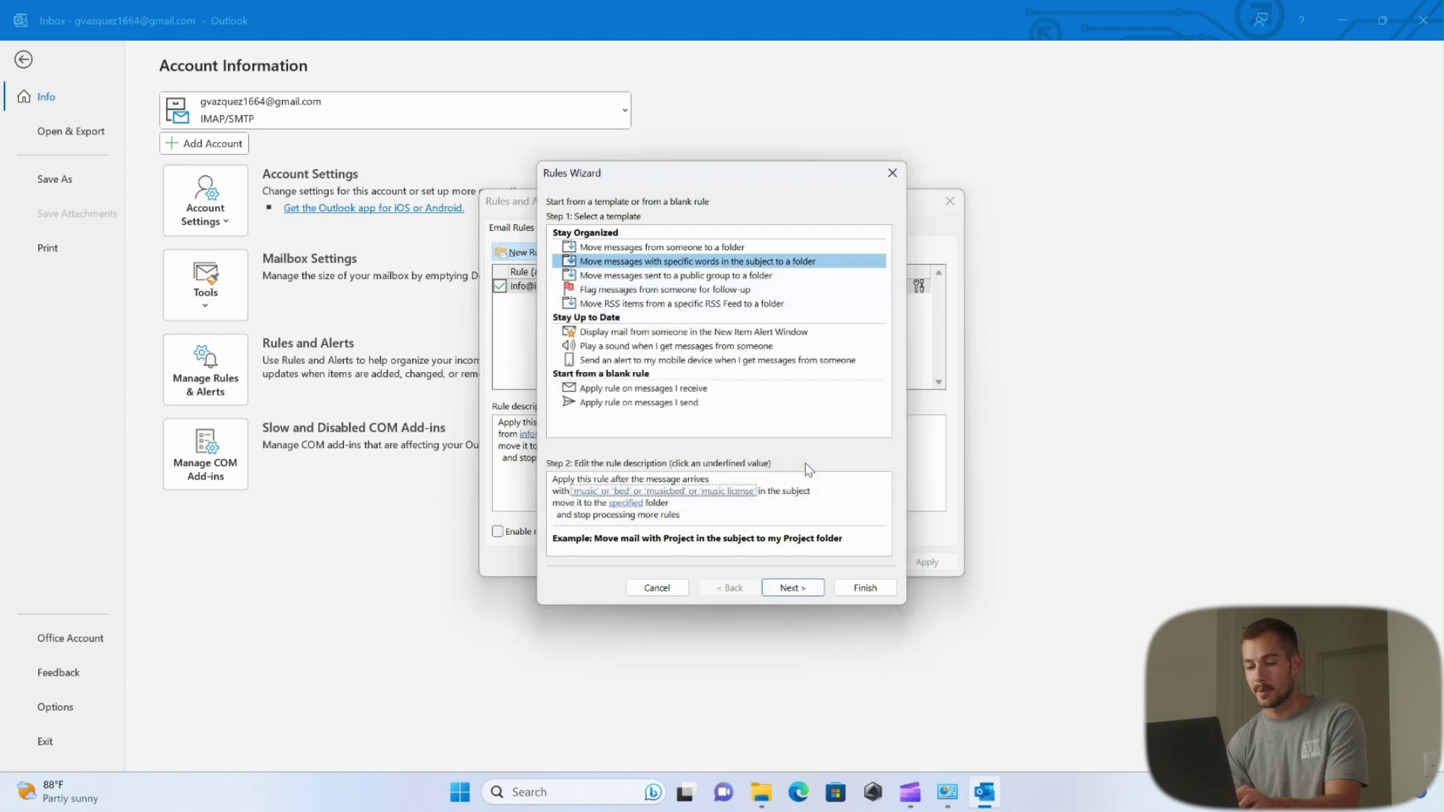
# Step: Create a 'Music Licensing' folder under Inbox as destination and add the 'sent only to me' condition
pyautogui.click(625, 504)
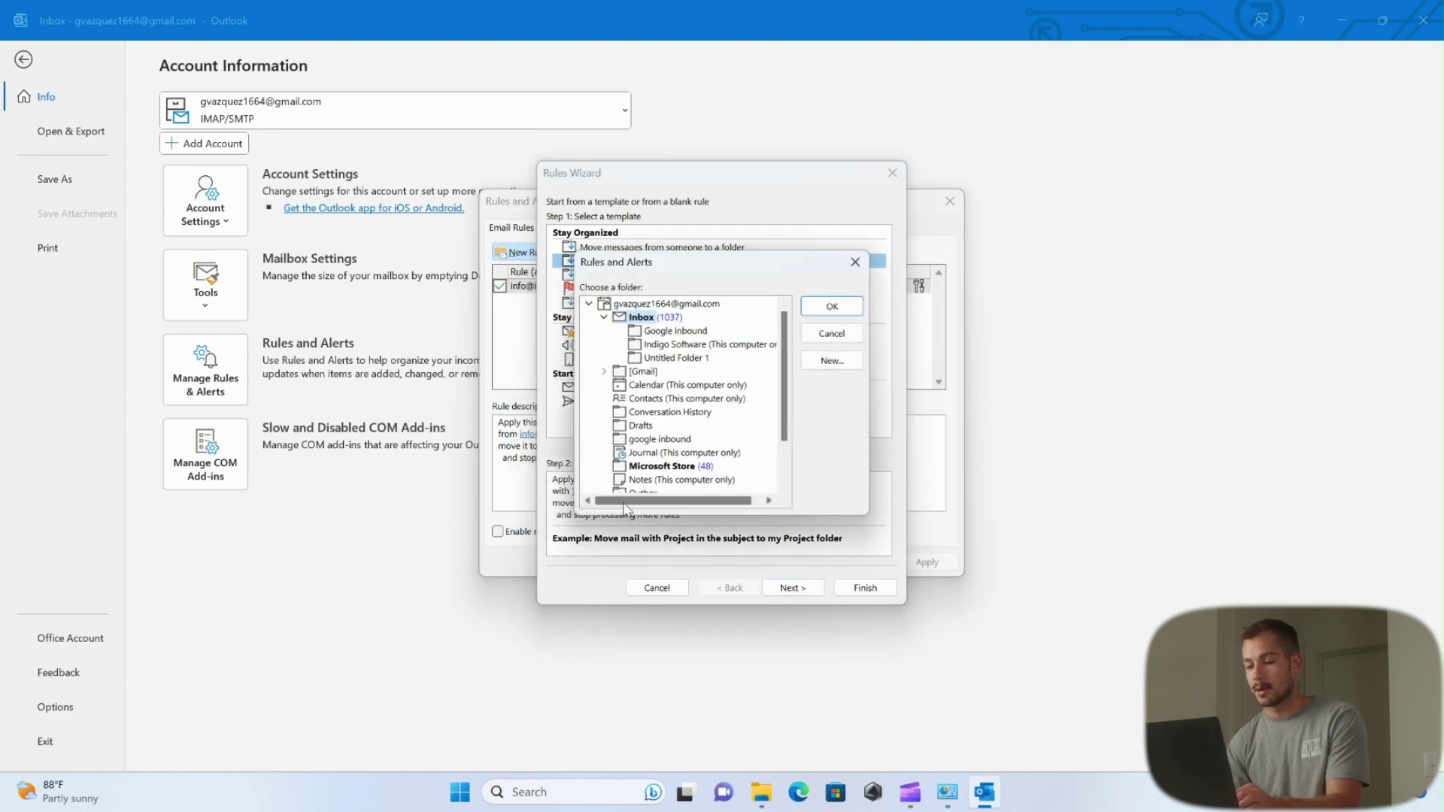
pyautogui.click(818, 366)
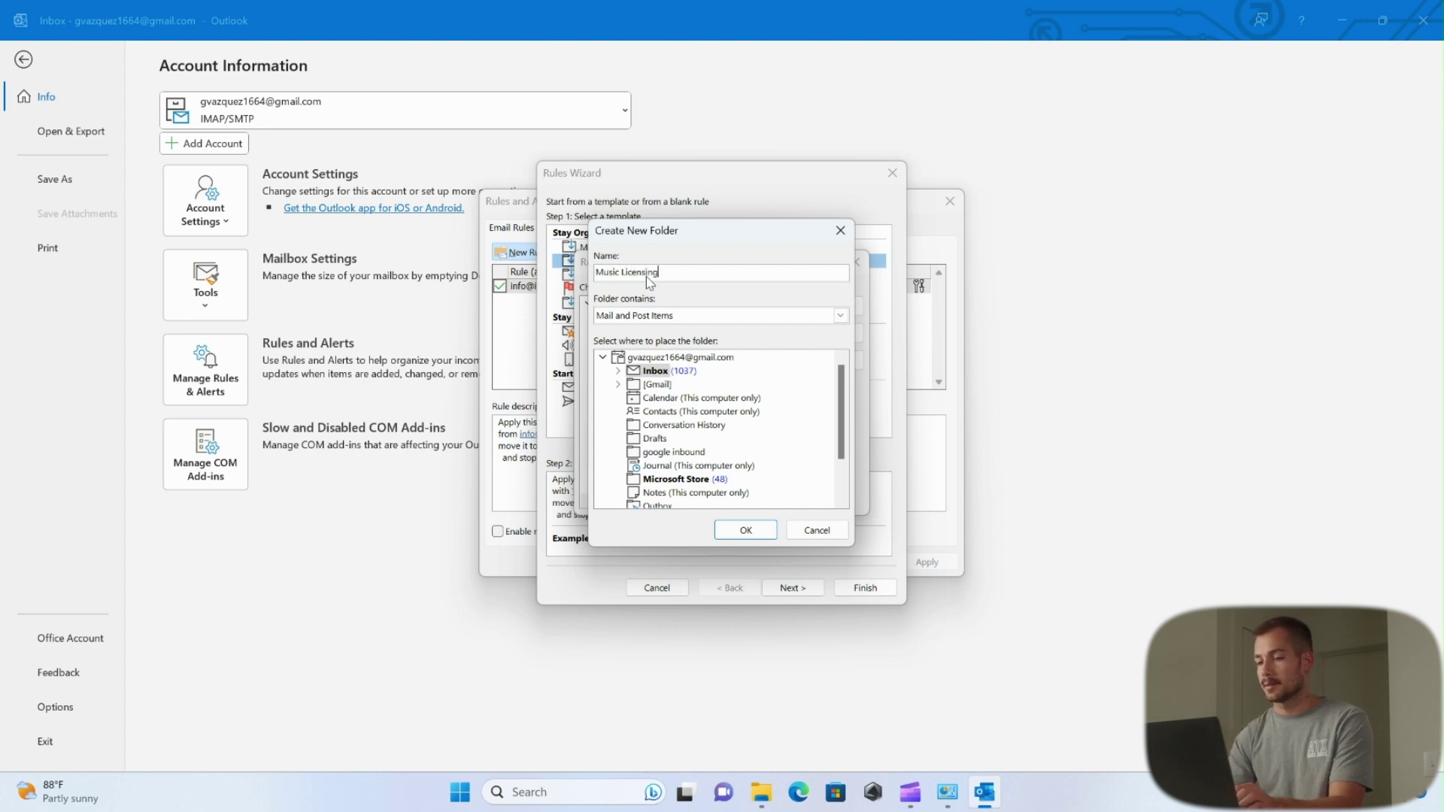
pyautogui.write('Music Licensing')
pyautogui.click(746, 530)
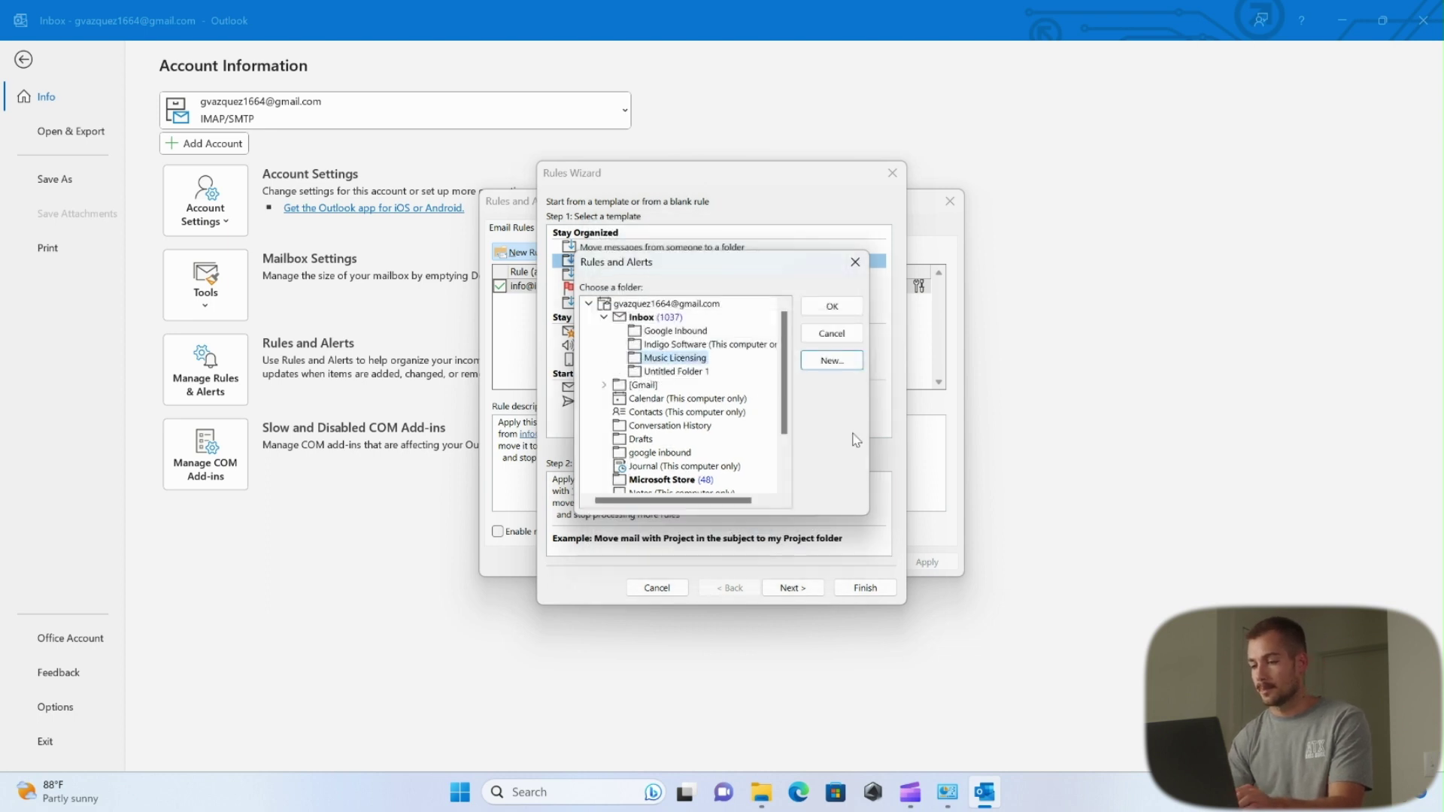
pyautogui.press('Return')
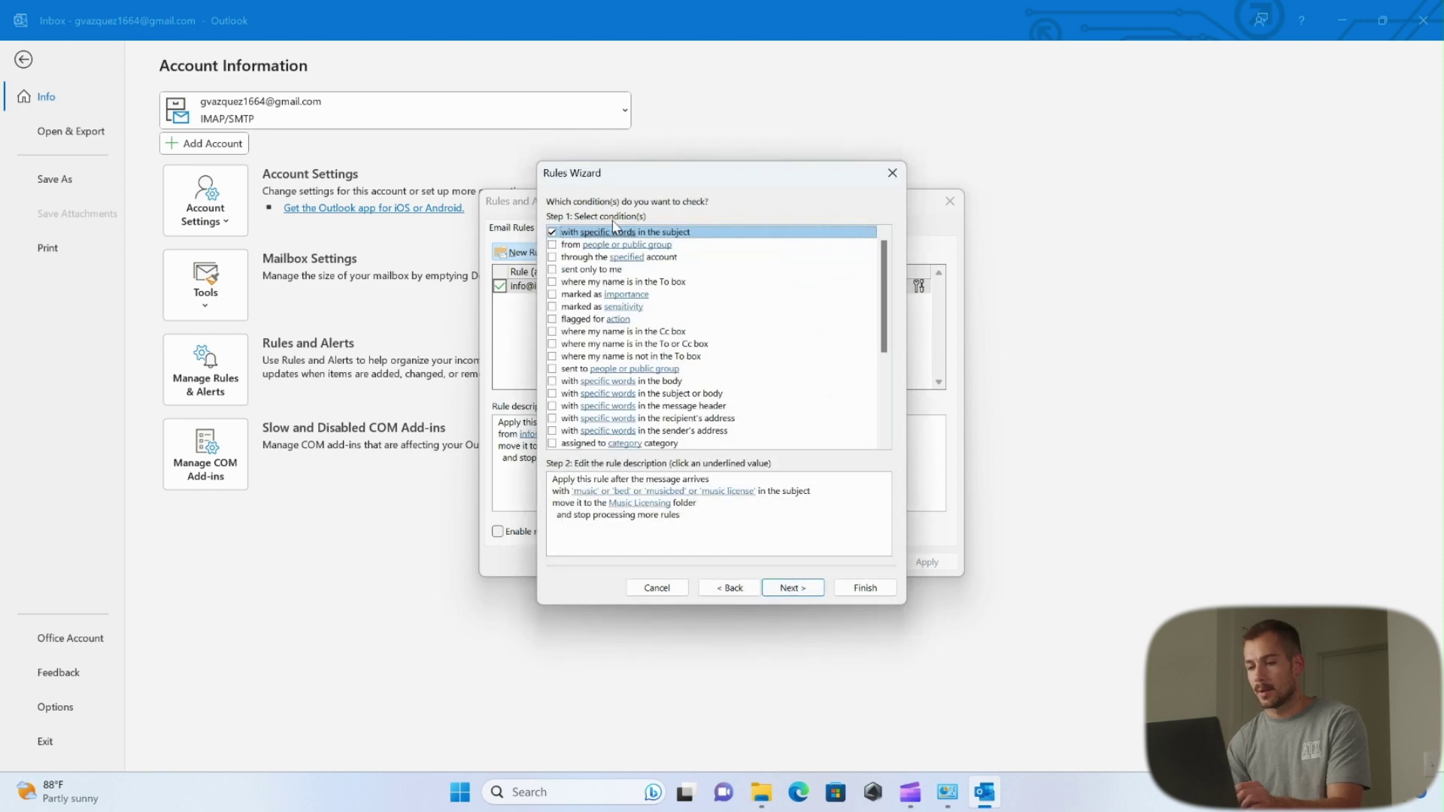
pyautogui.click(553, 270)
# Step: Add the 'mark it as read' and 'display a Desktop Alert' actions, accepting the compatibility warning
pyautogui.click(787, 590)
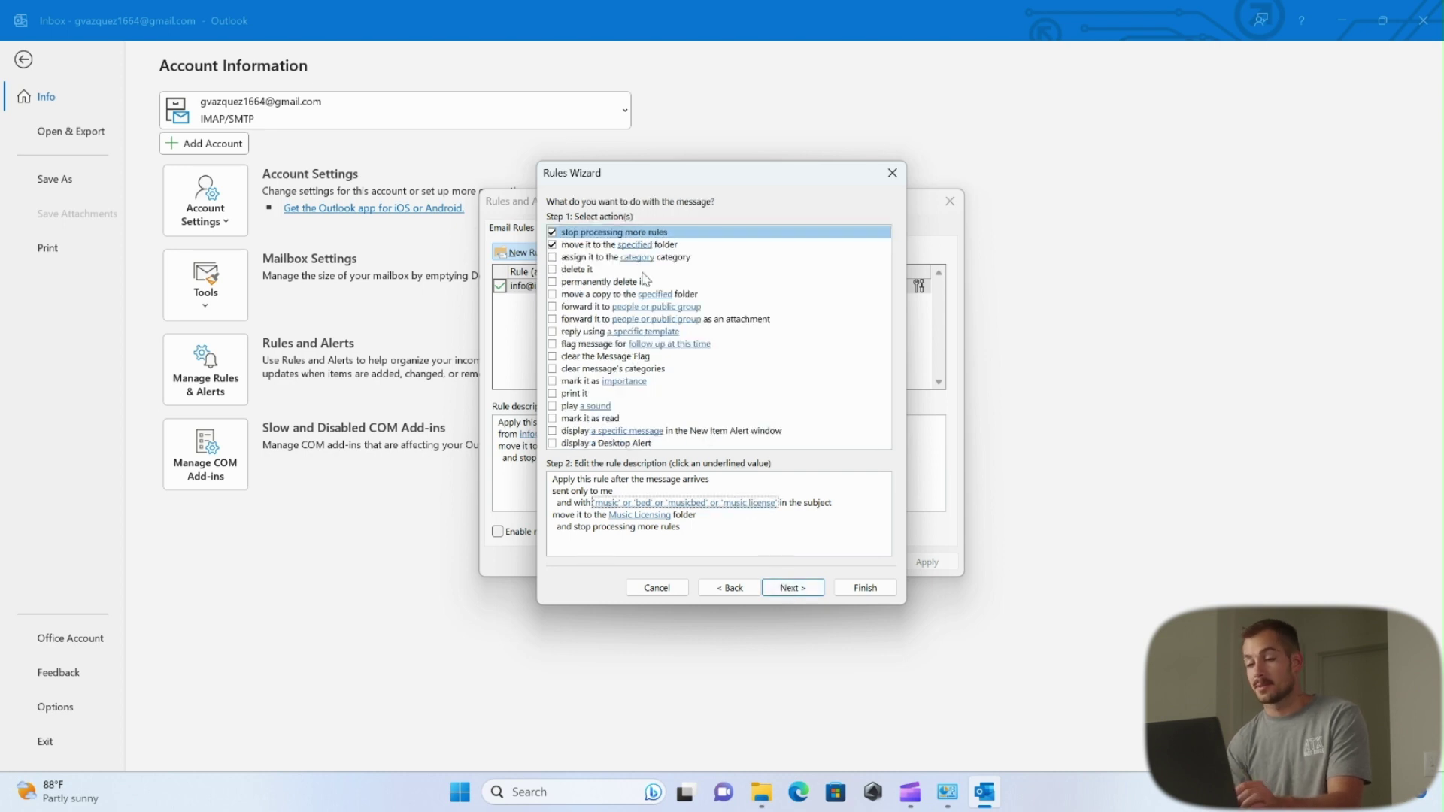
pyautogui.click(553, 419)
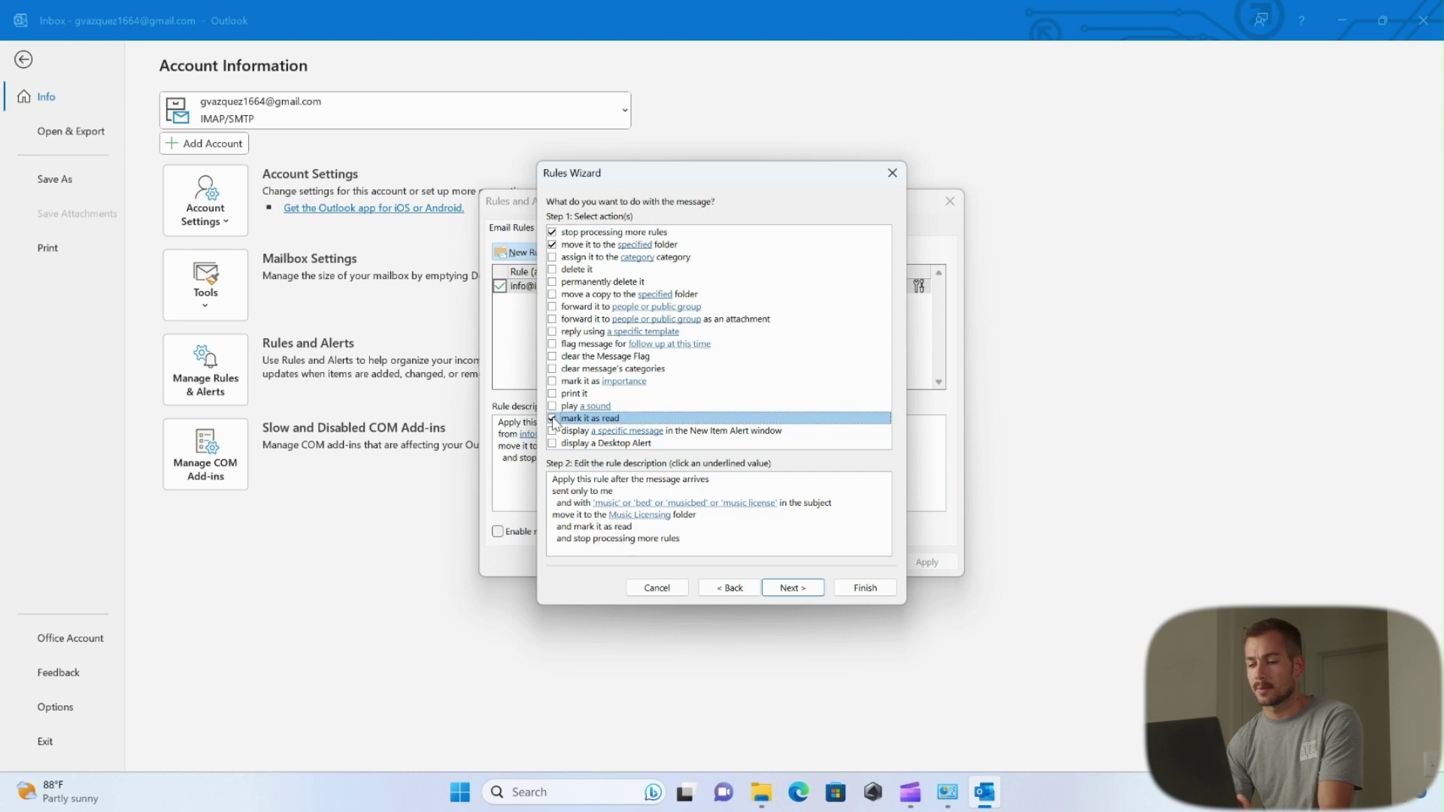
pyautogui.click(553, 443)
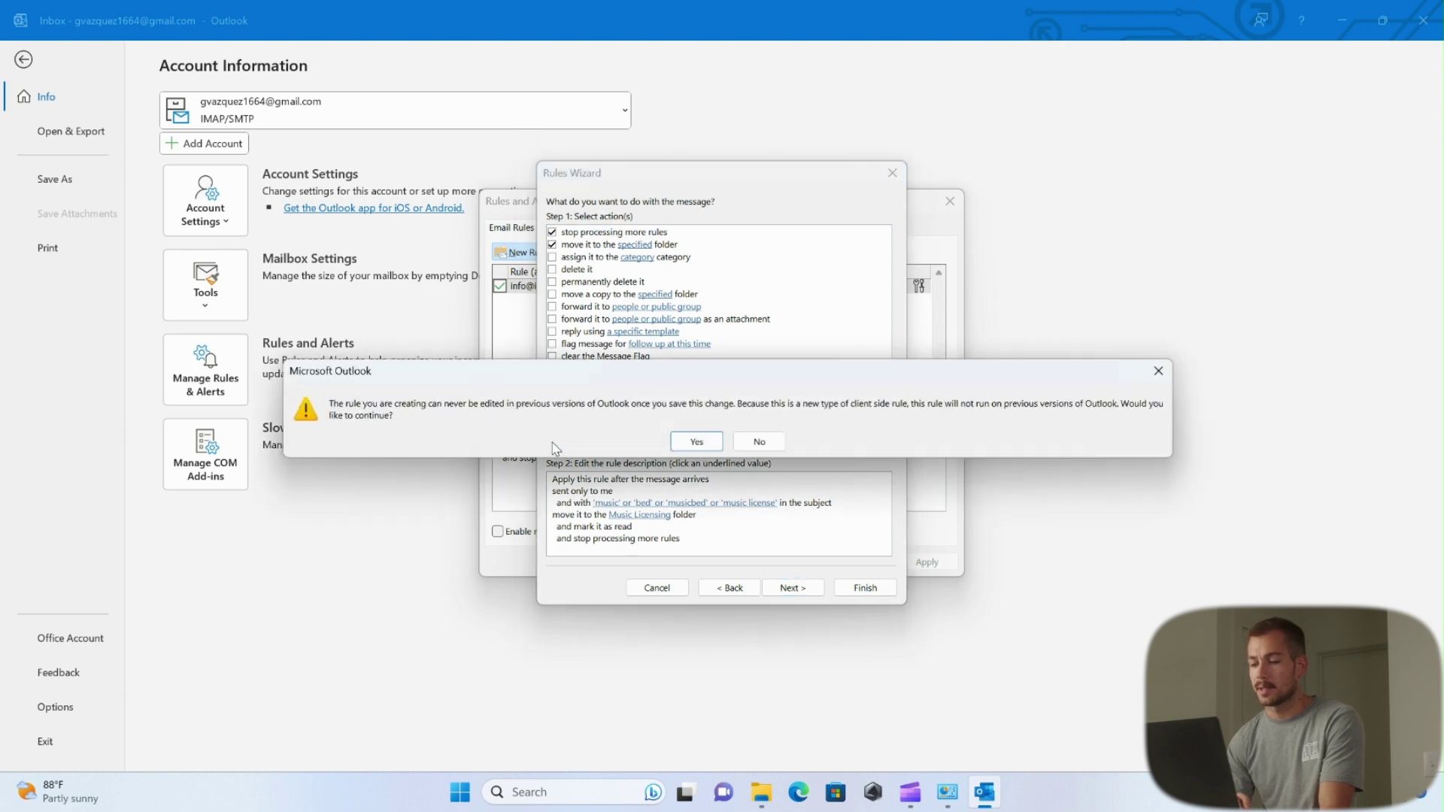
pyautogui.click(697, 442)
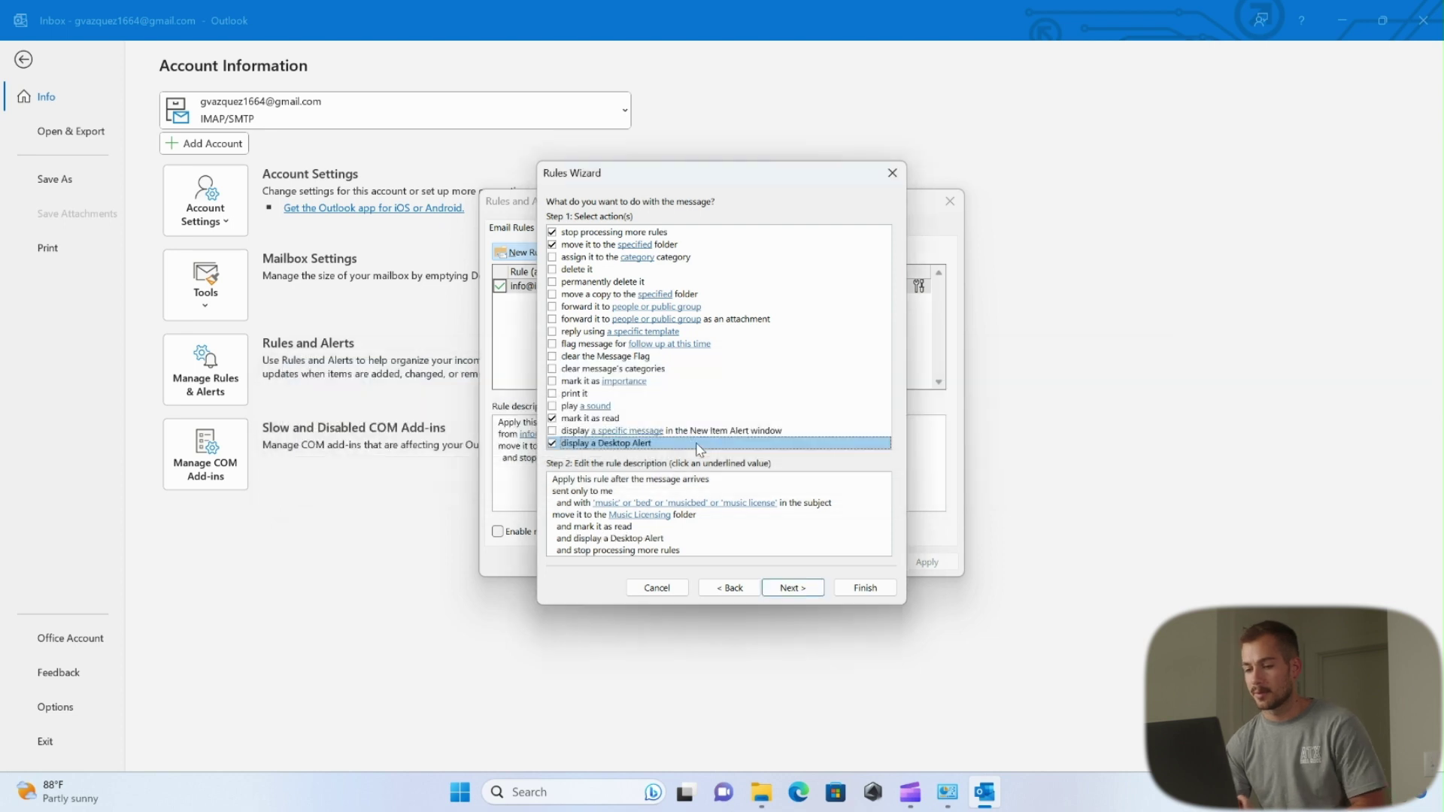
pyautogui.click(792, 589)
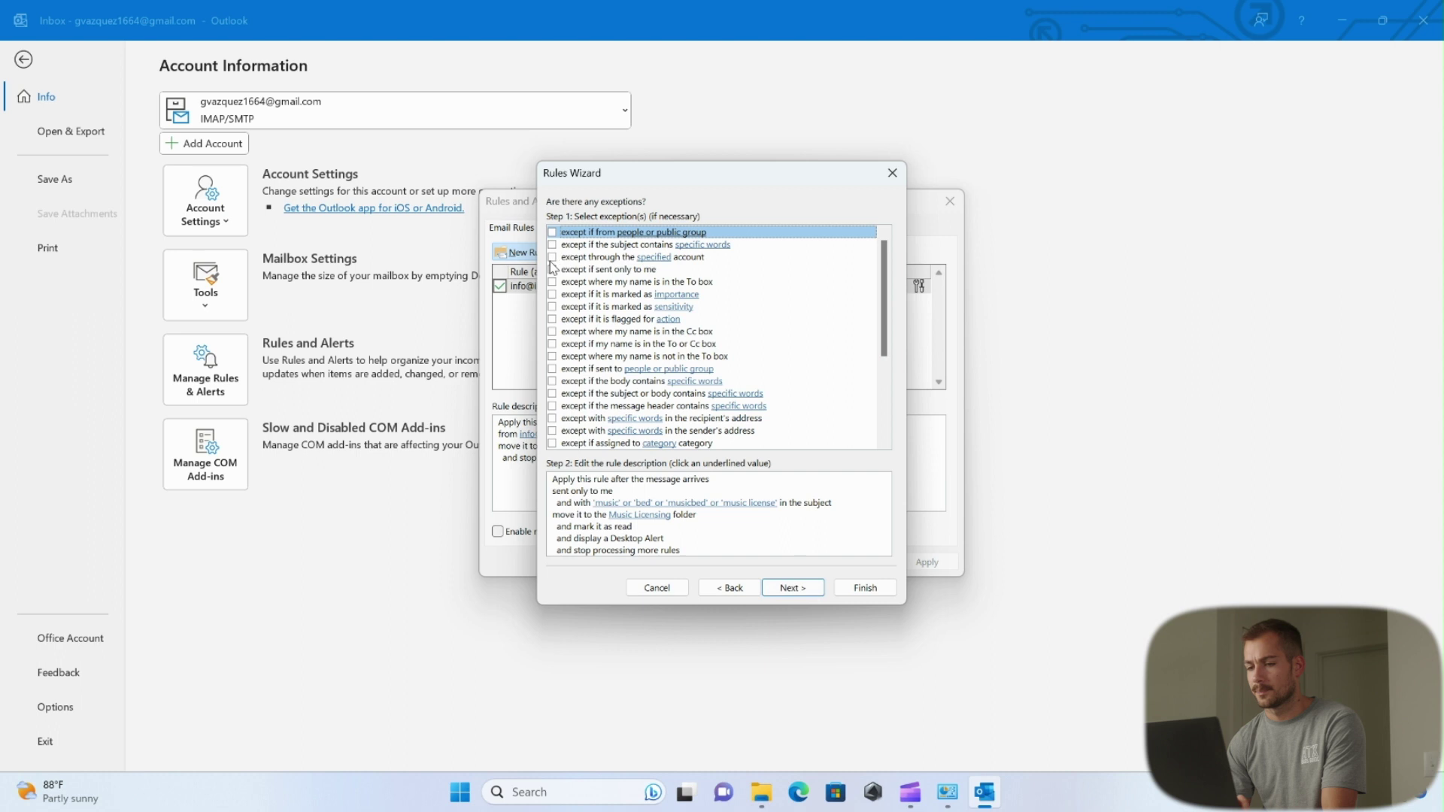
# Step: Name the rule 'Music License Organization', finish and apply it, and close the rules dialogs
pyautogui.click(617, 306)
pyautogui.click(805, 590)
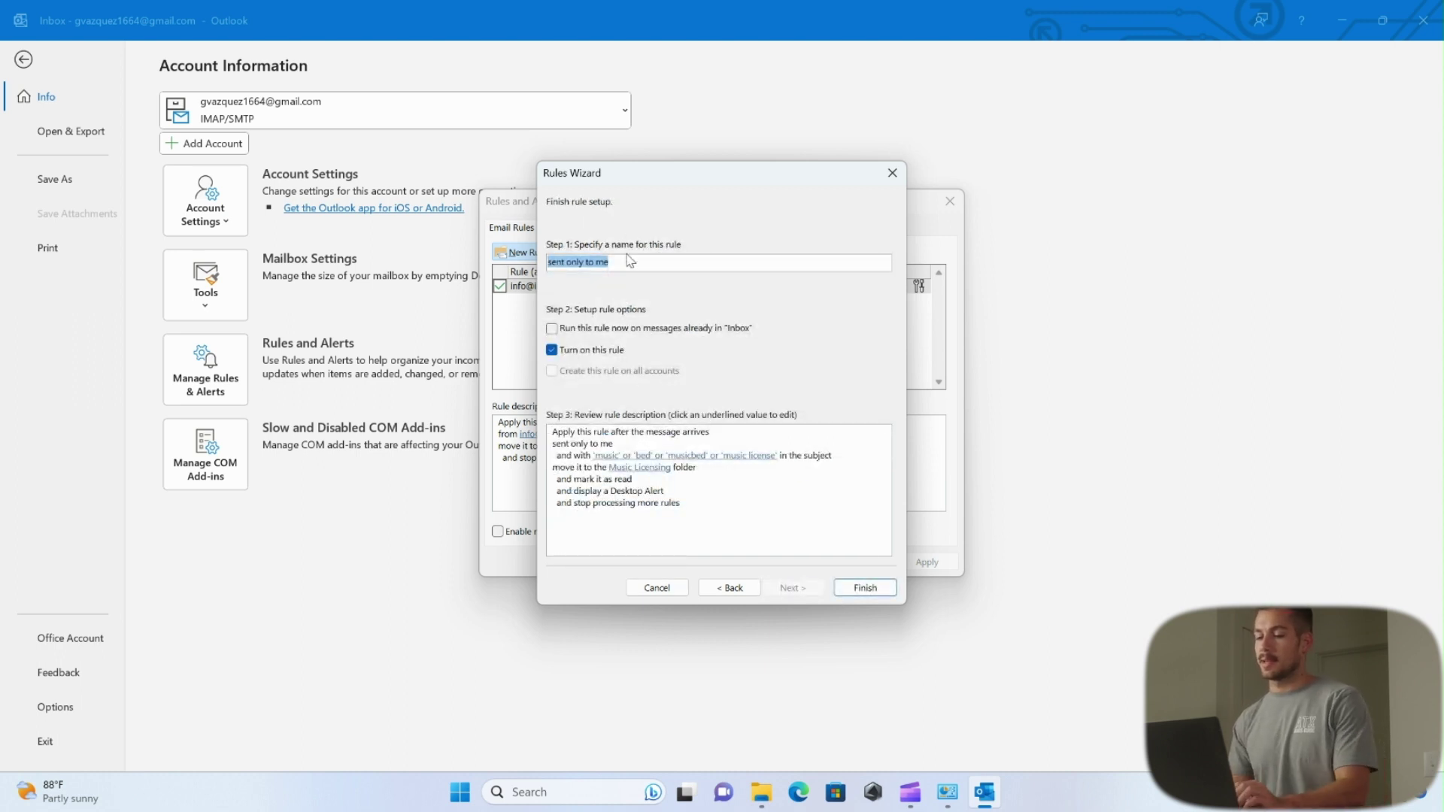
pyautogui.hotkey('ctrl', 'v')
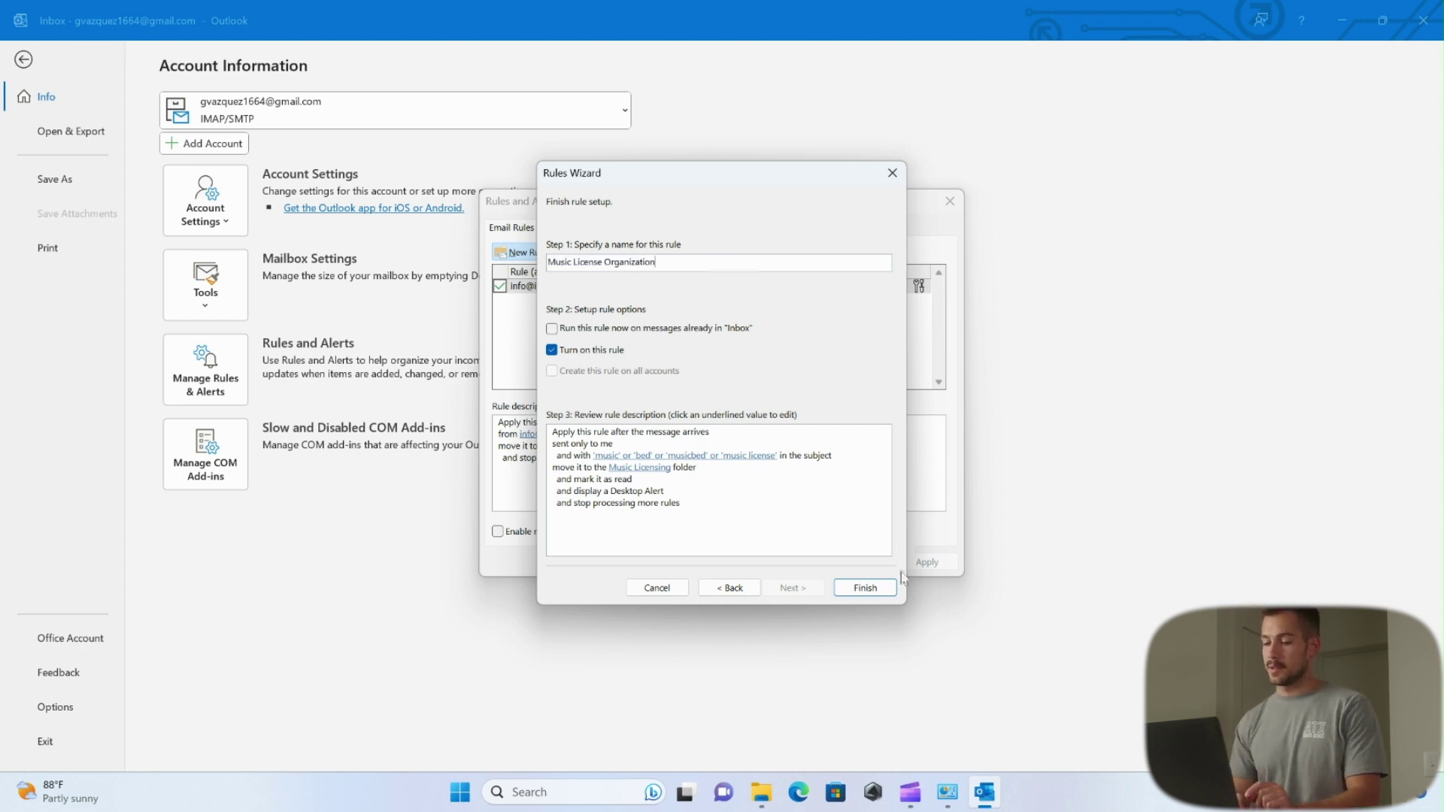
pyautogui.click(881, 587)
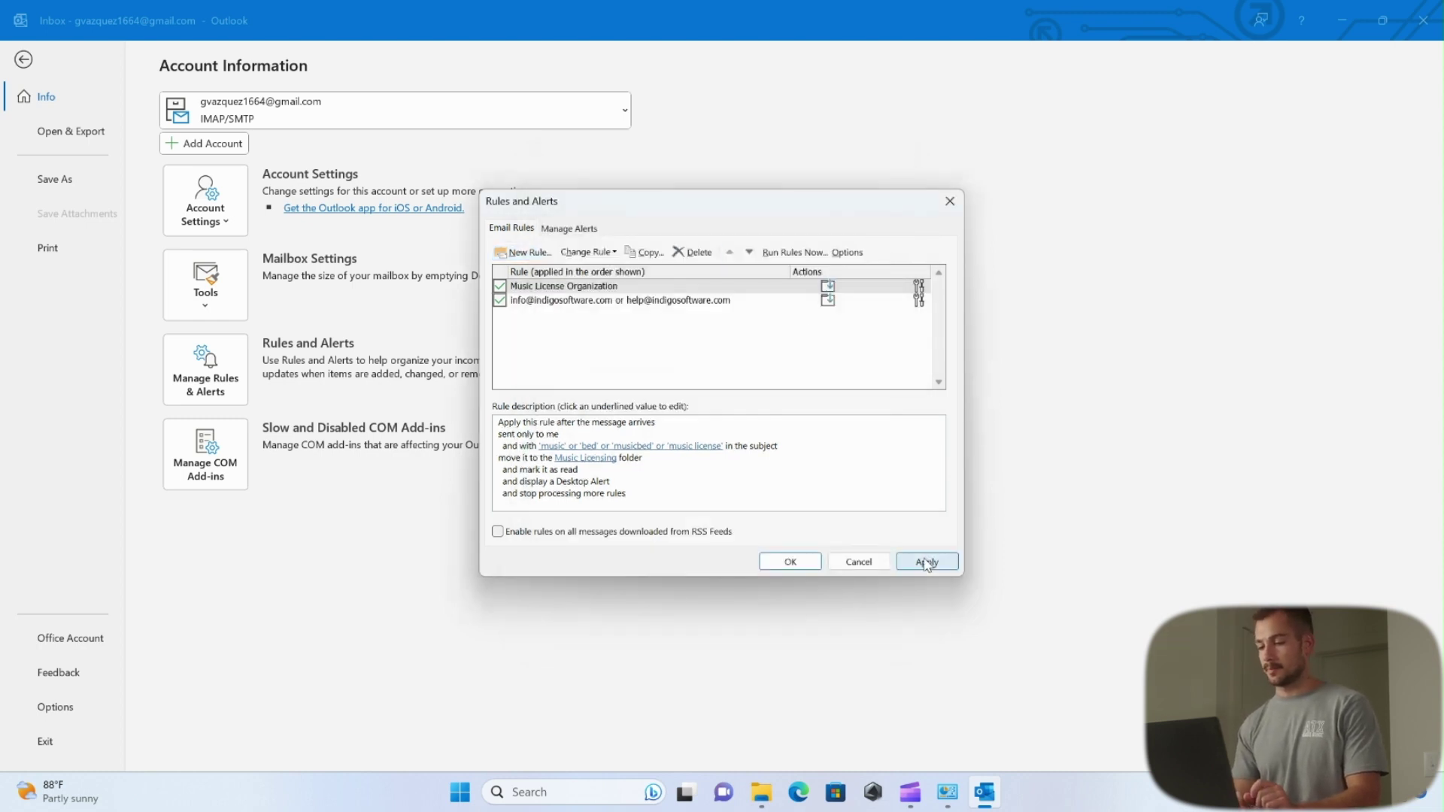
pyautogui.click(926, 564)
pyautogui.click(790, 562)
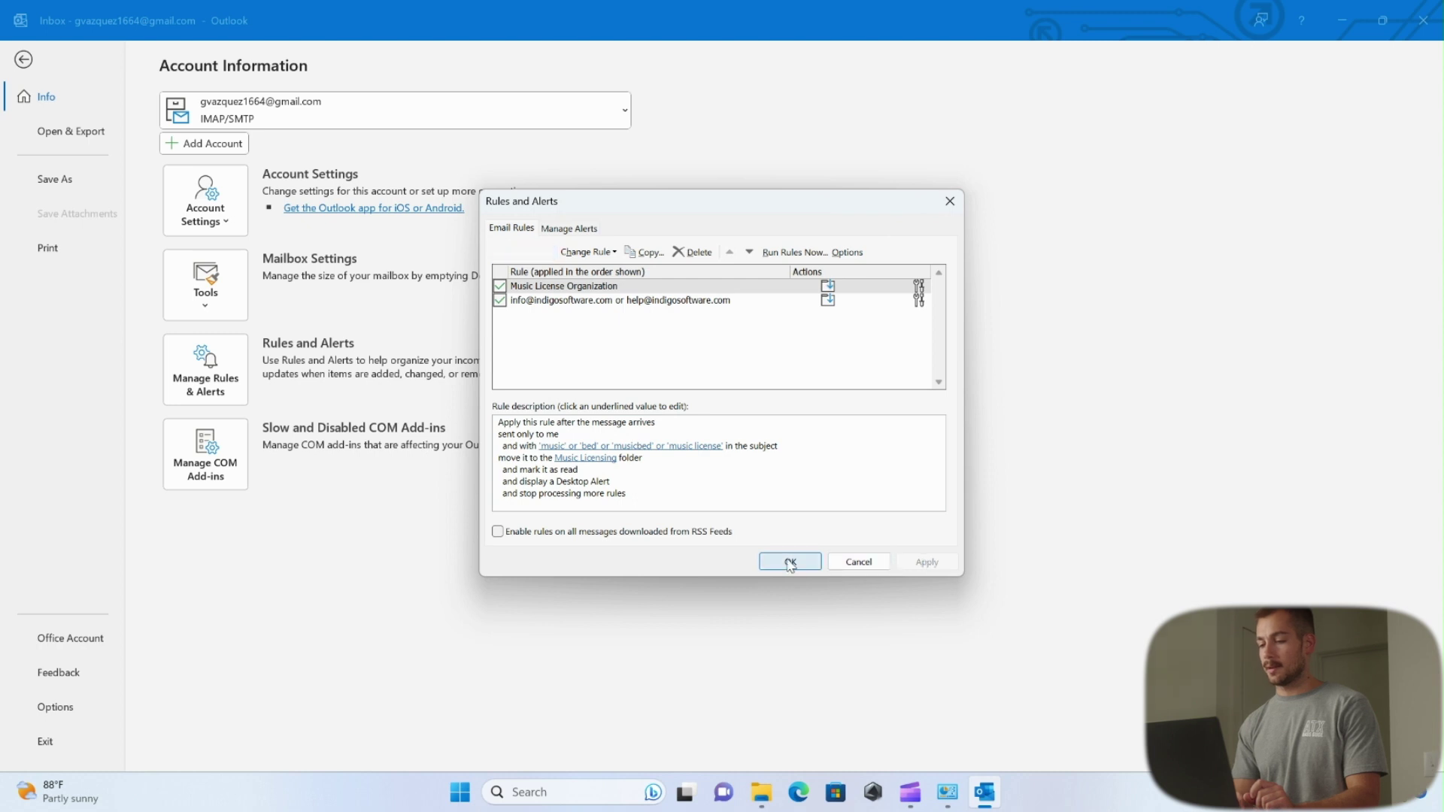
pyautogui.press('Escape')
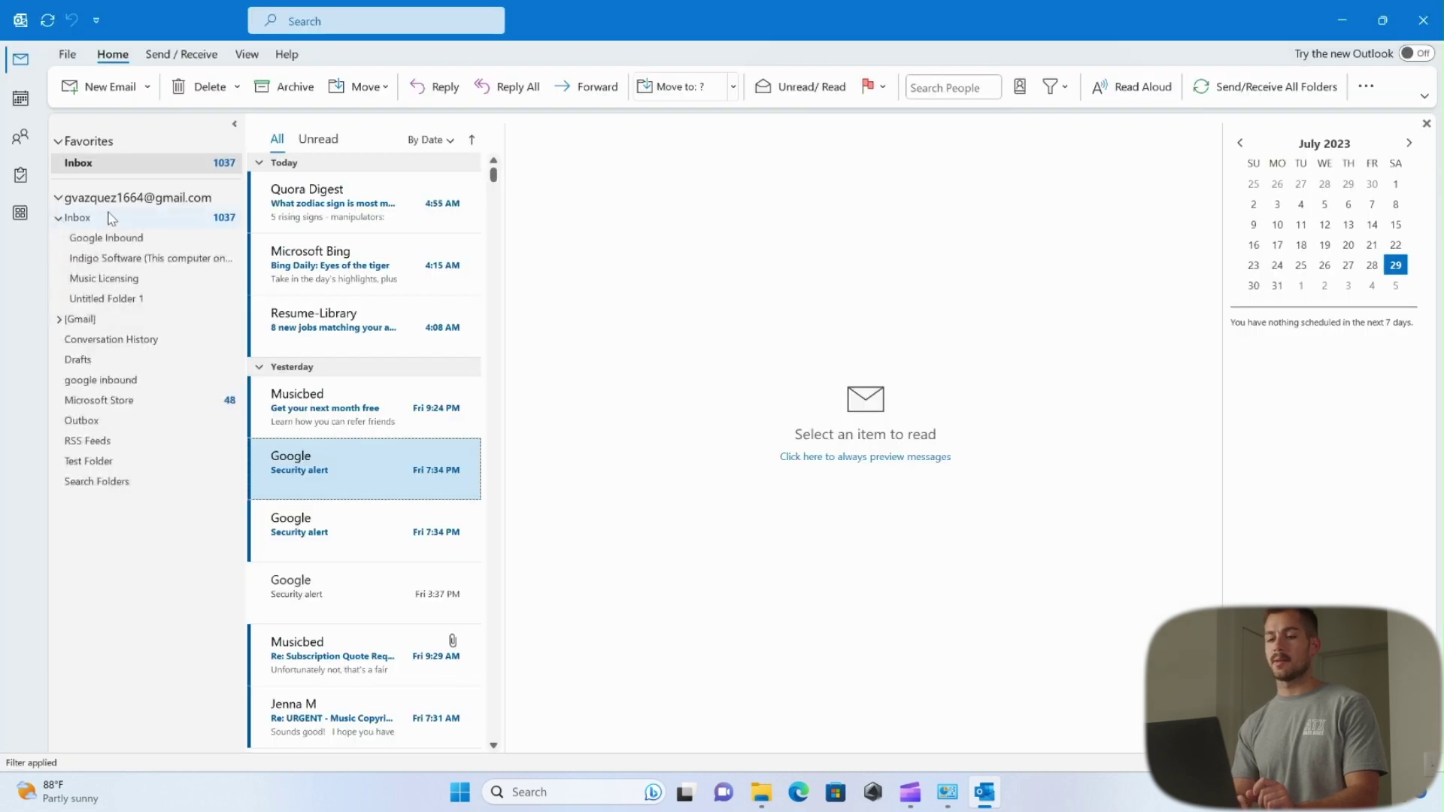
# Step: Check the new Indigo Software and Music Licensing folders, ending in the empty Music Licensing folder
pyautogui.click(113, 280)
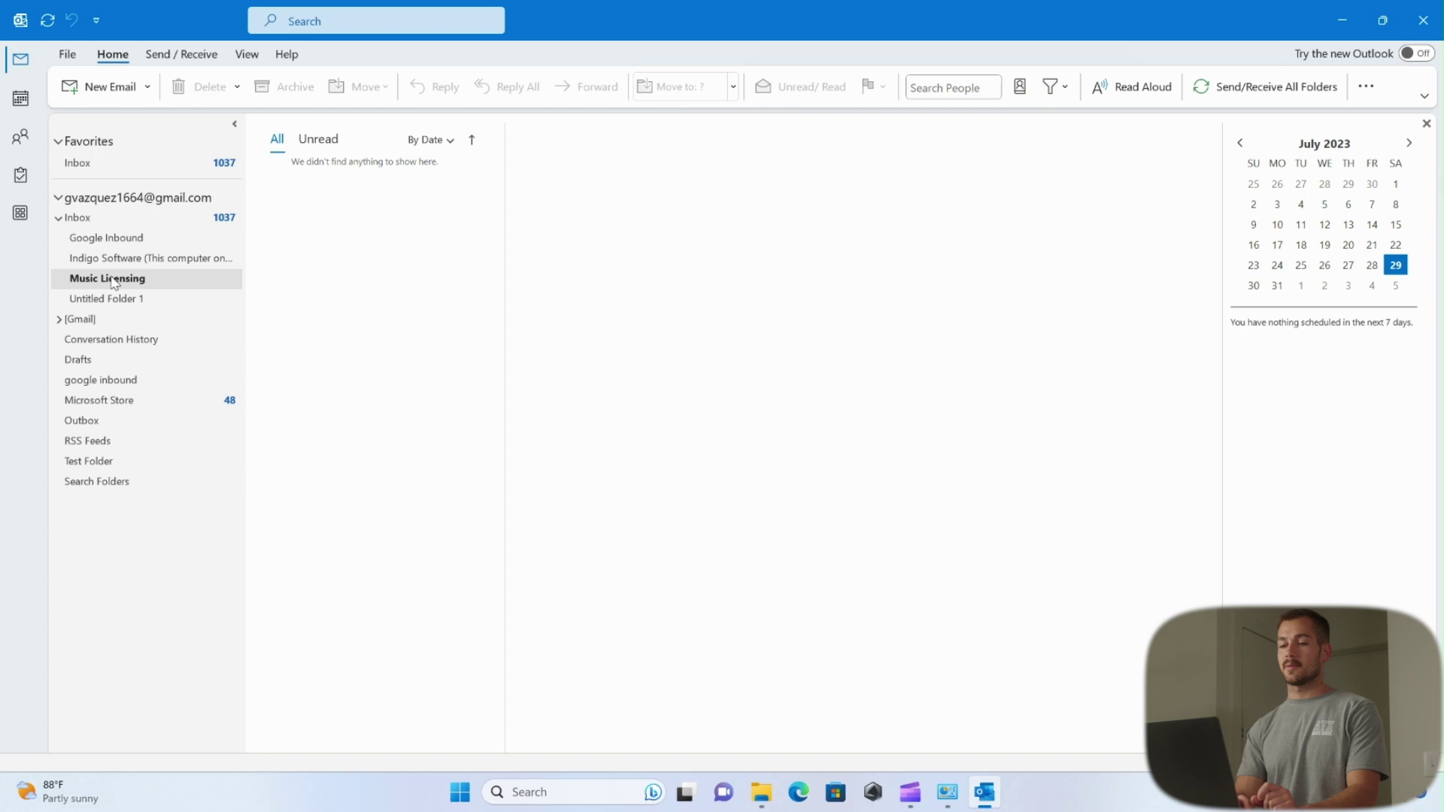
pyautogui.click(145, 261)
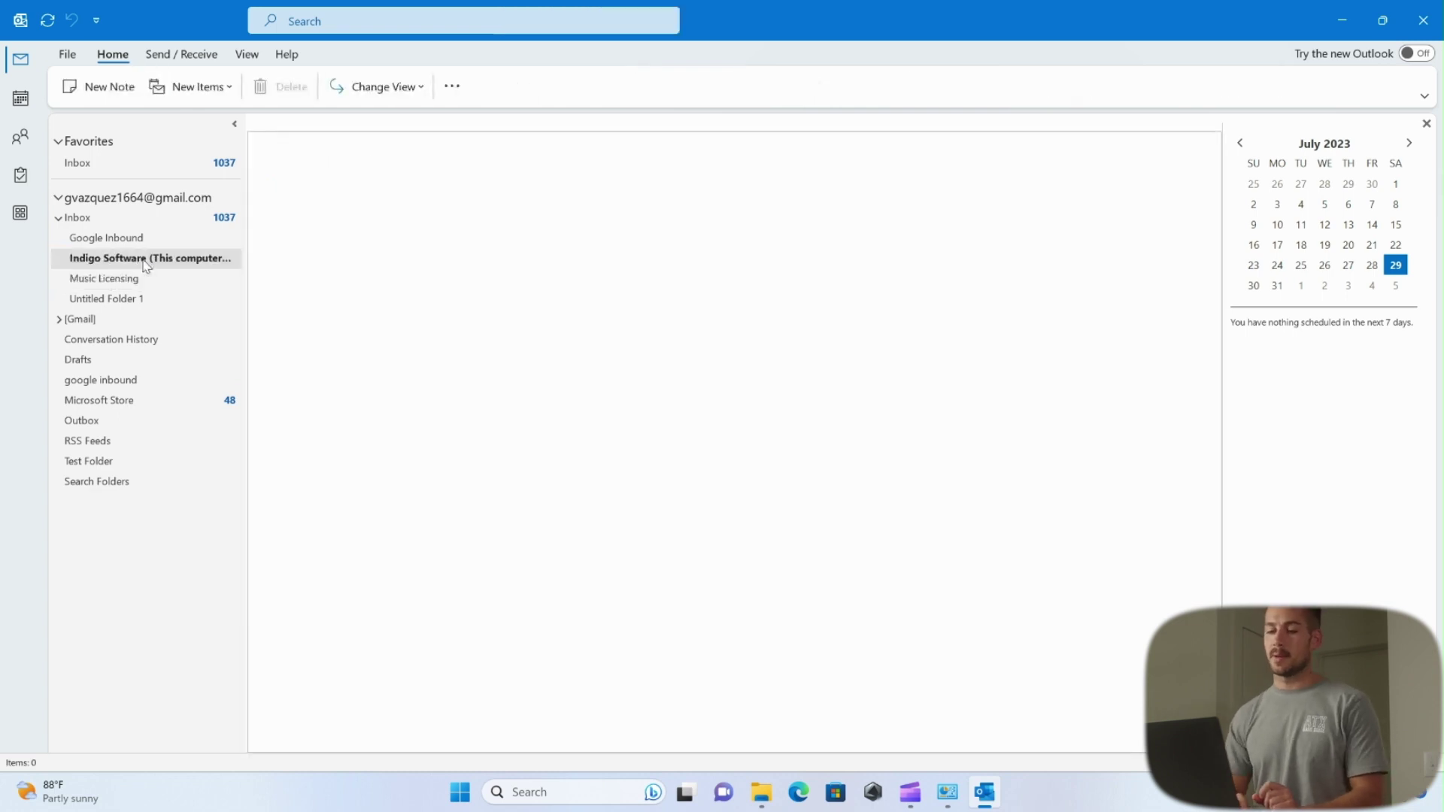
pyautogui.rightClick(116, 282)
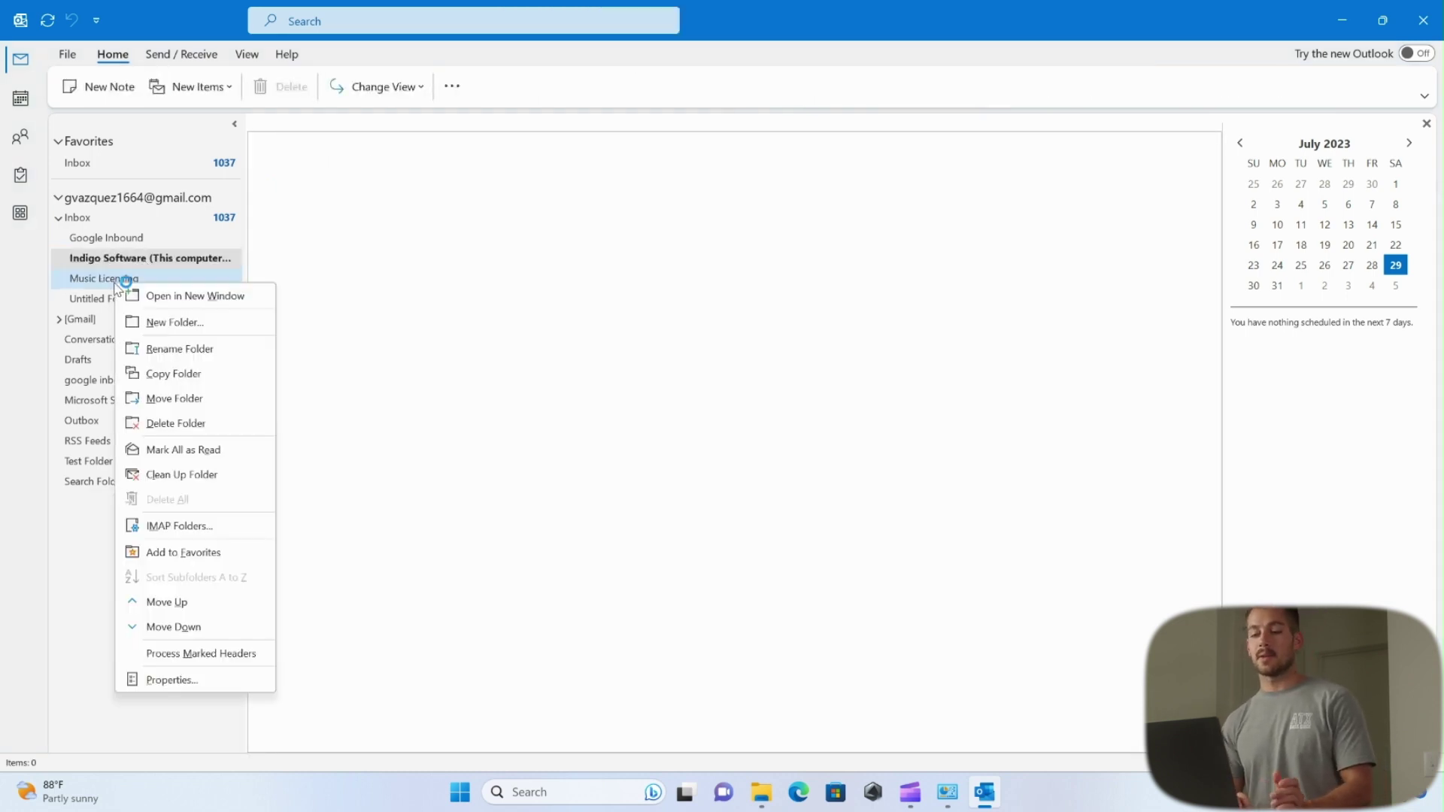
pyautogui.click(115, 280)
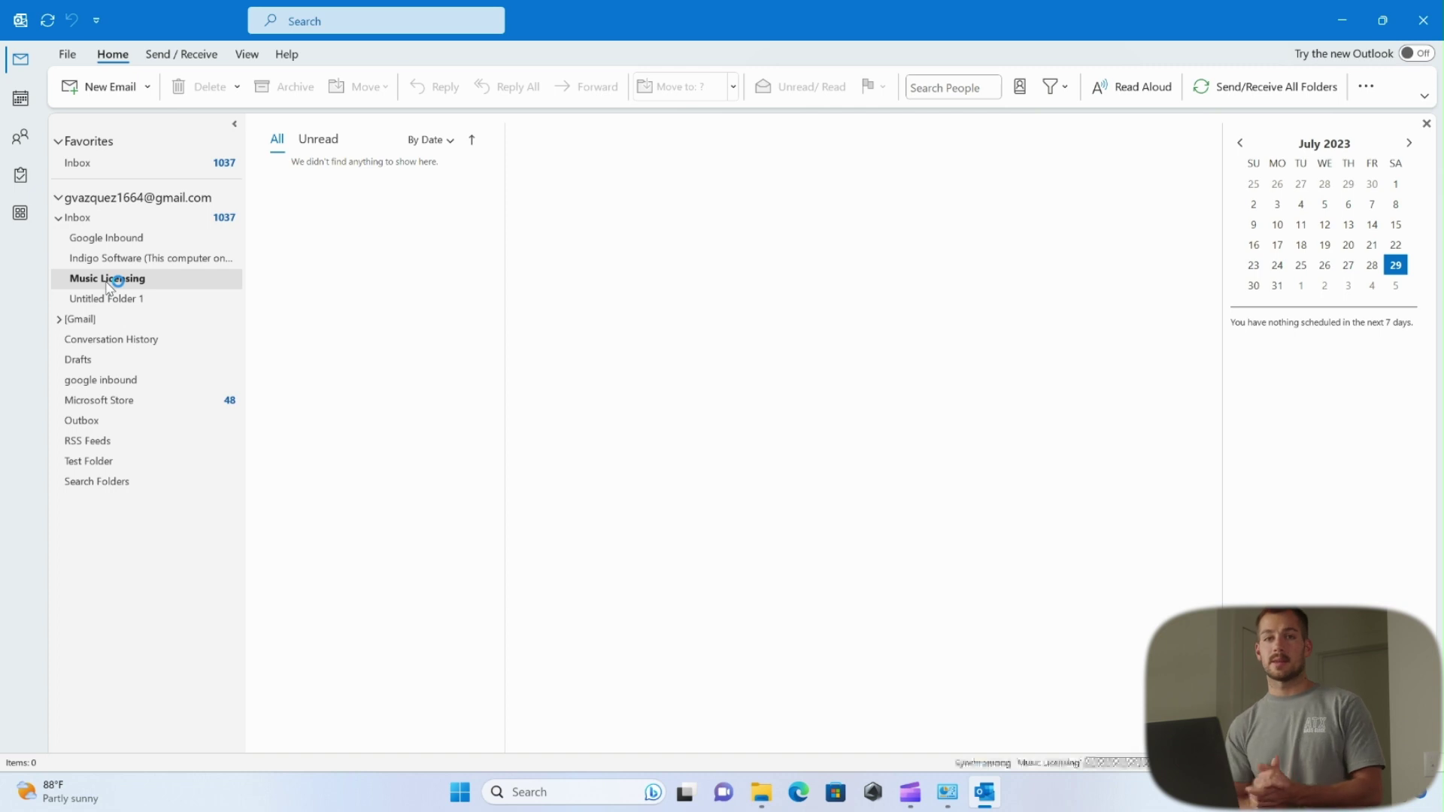